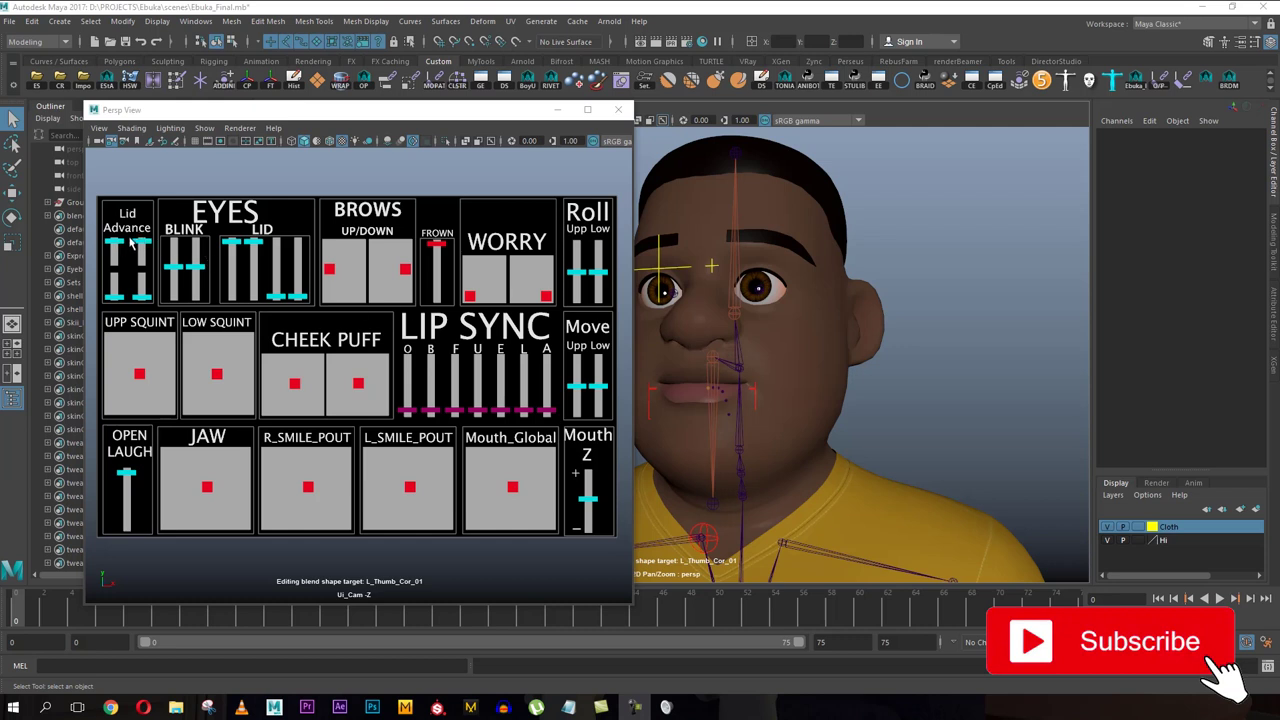
Try the Mouth_Global control by shifting the whole mouth to the side and around, and undo the moves
alt+drag(853, 345, 838, 361)
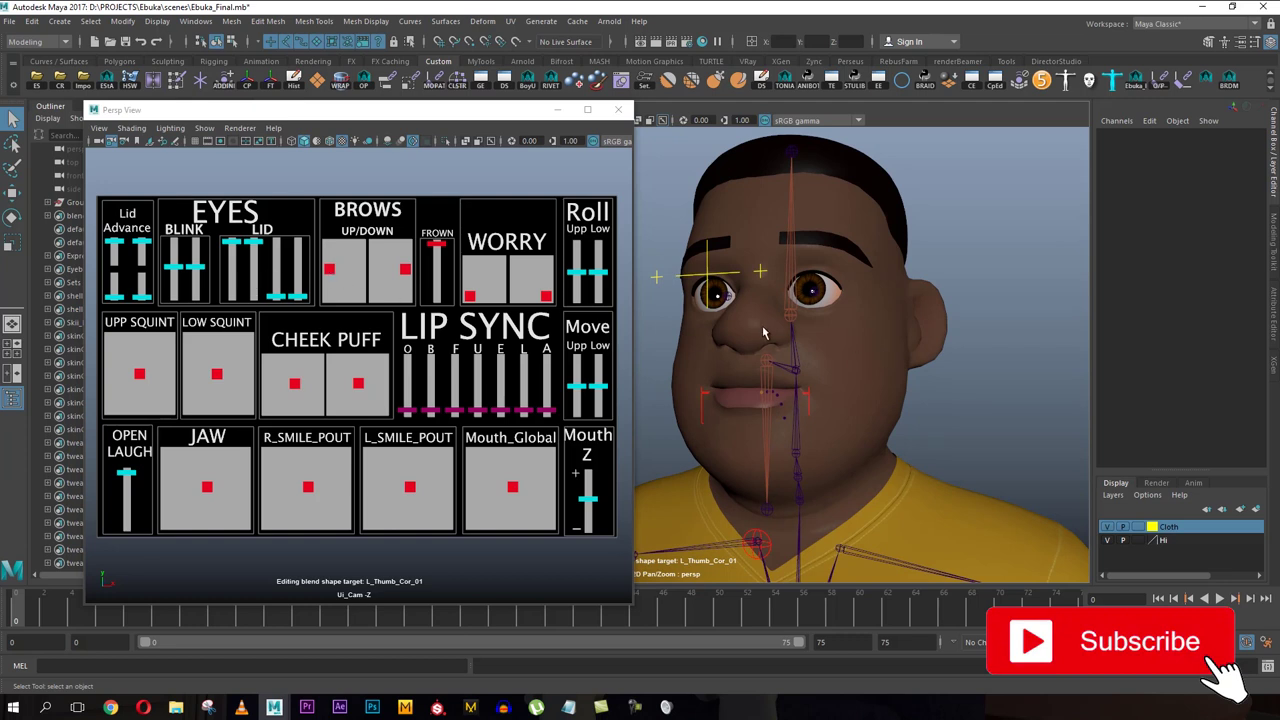
alt+drag(763, 333, 746, 315)
click(510, 488)
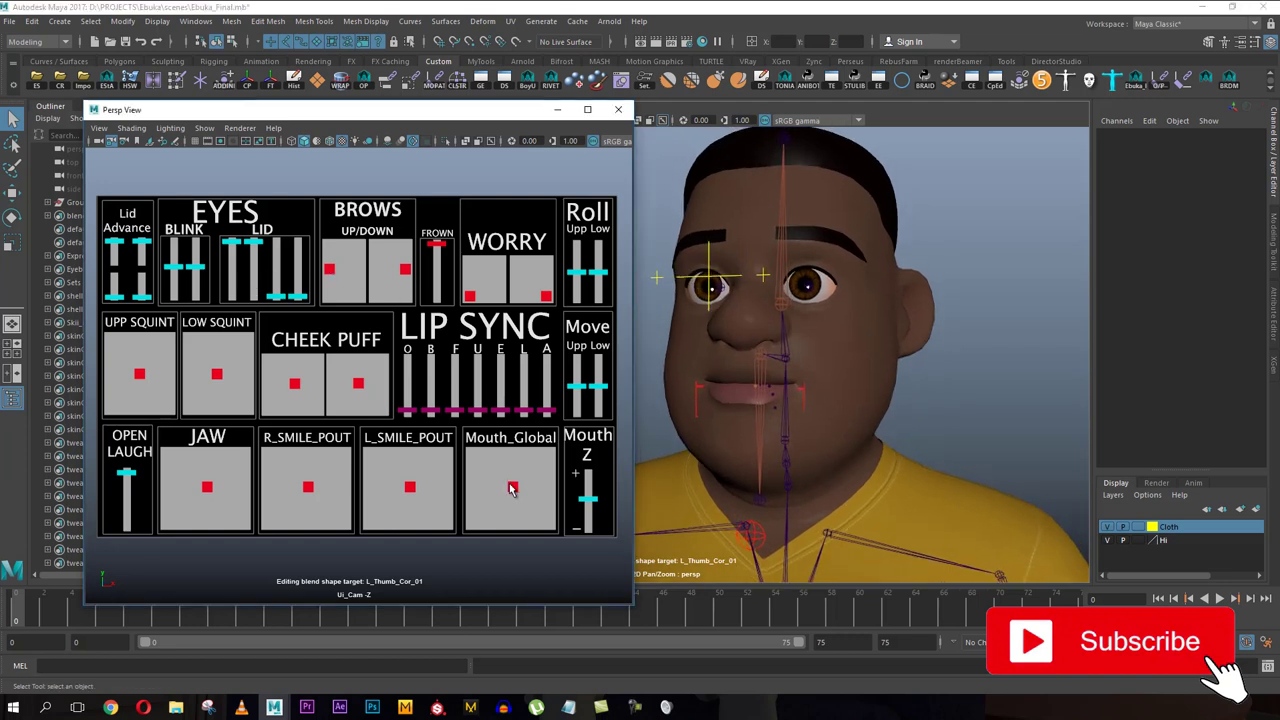
key(w)
drag(514, 486, 477, 477)
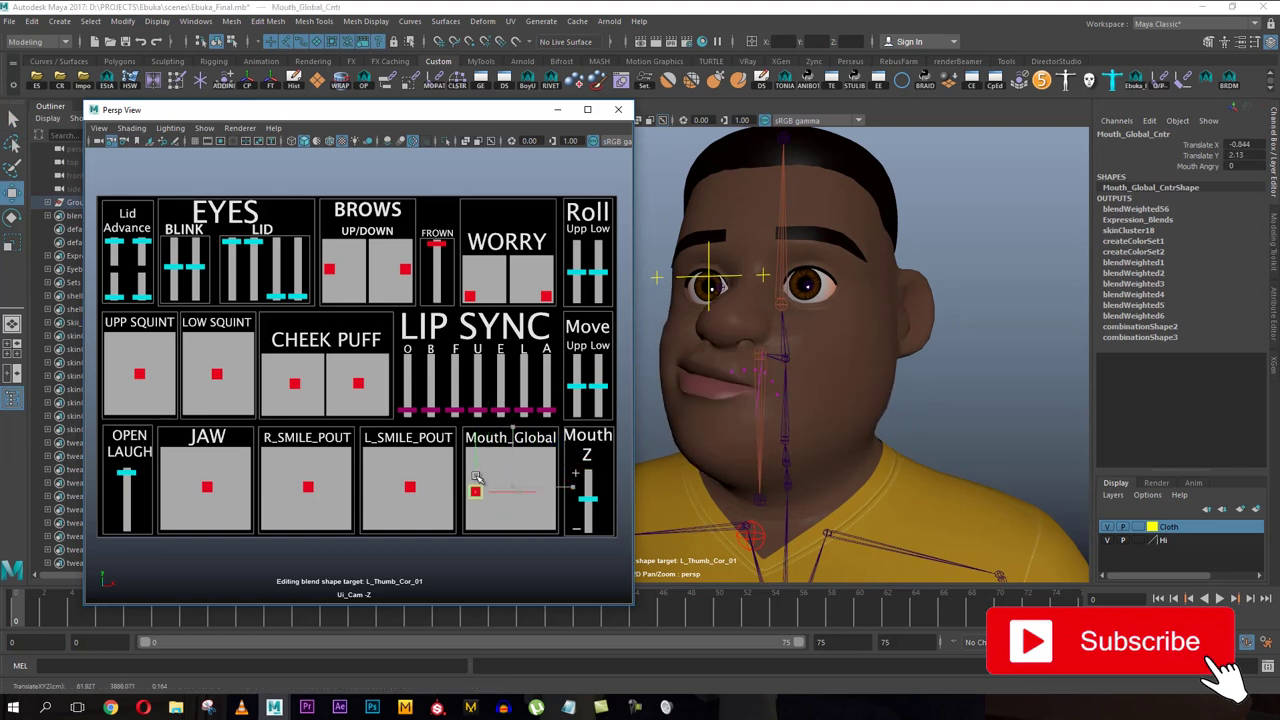
key(ctrl+z)
key(ctrl+z)
key(ctrl+z)
key(ctrl+z)
key(ctrl+z)
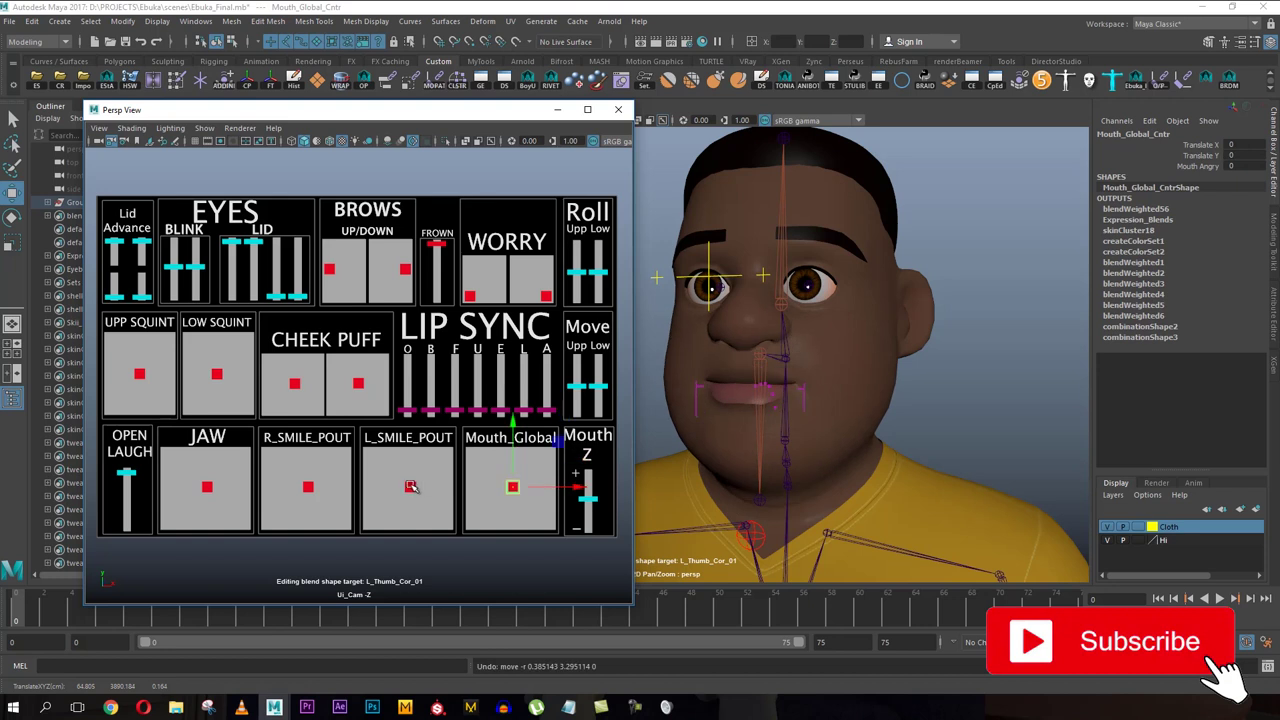
Try the L_SMILE_POUT and R_SMILE_POUT controls by pulling both mouth corners up and outward into a smile, and undo the moves
click(410, 487)
drag(412, 495, 436, 482)
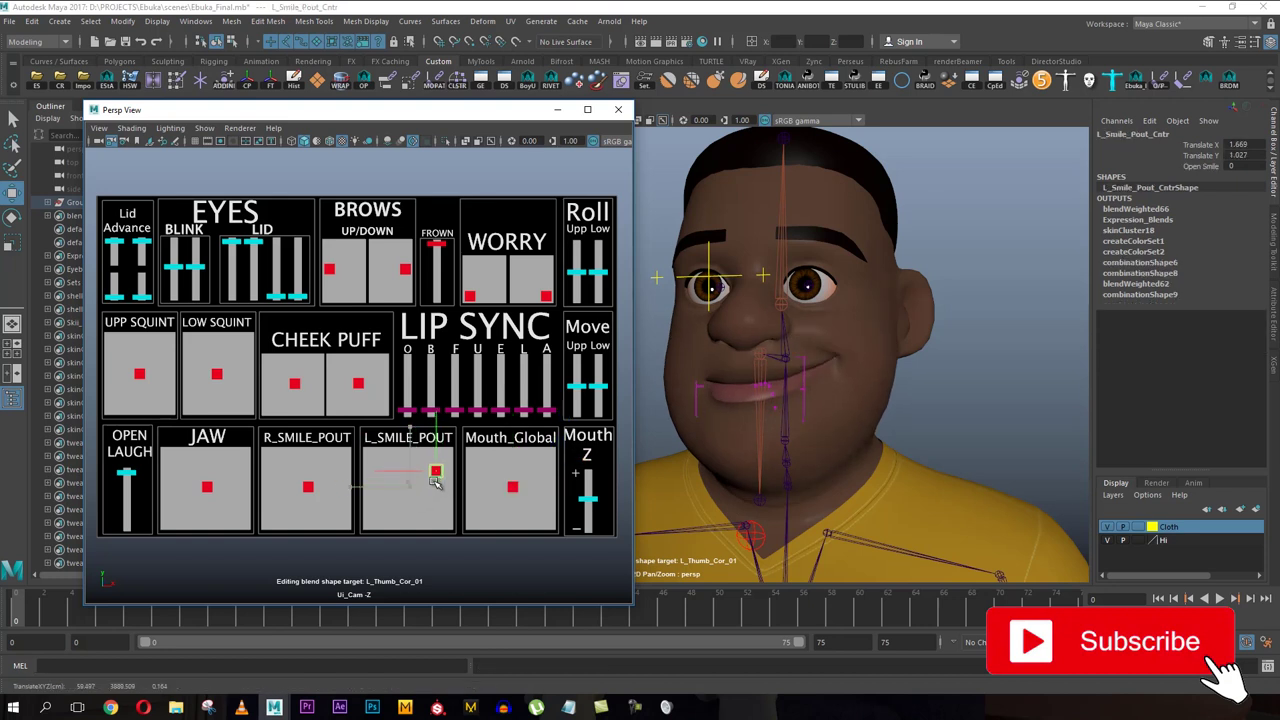
click(307, 487)
drag(307, 487, 291, 477)
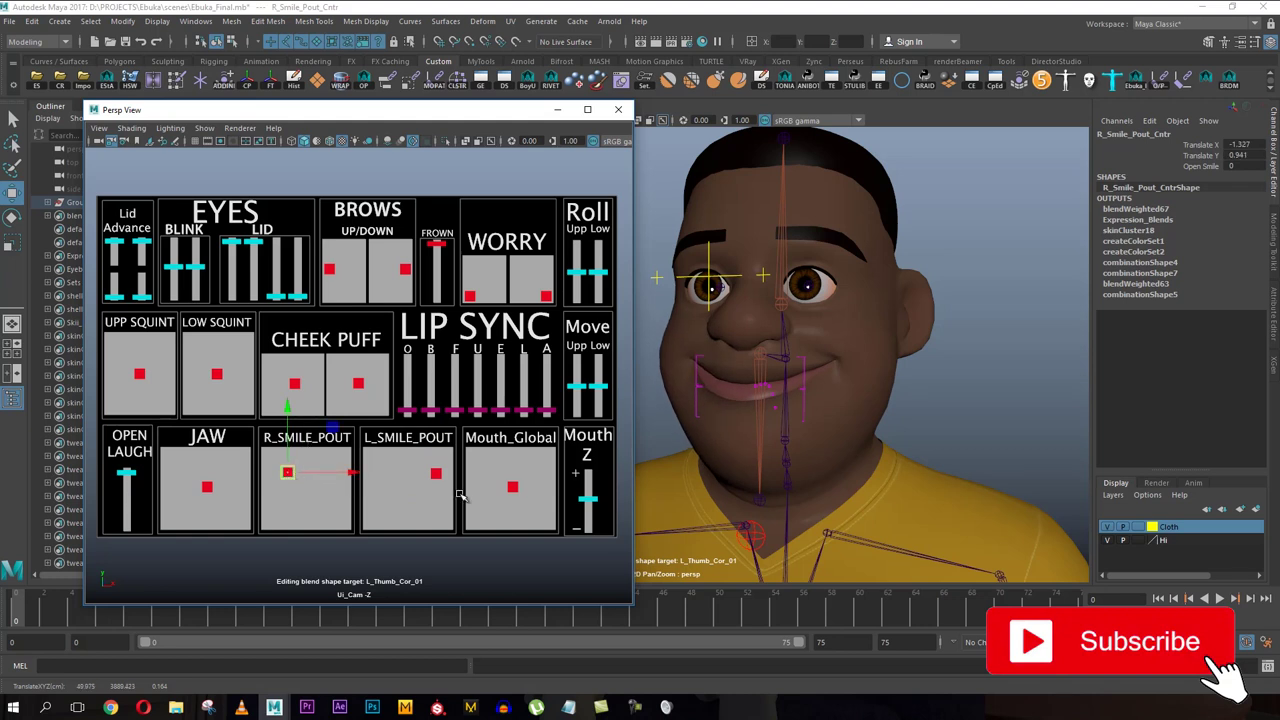
click(436, 474)
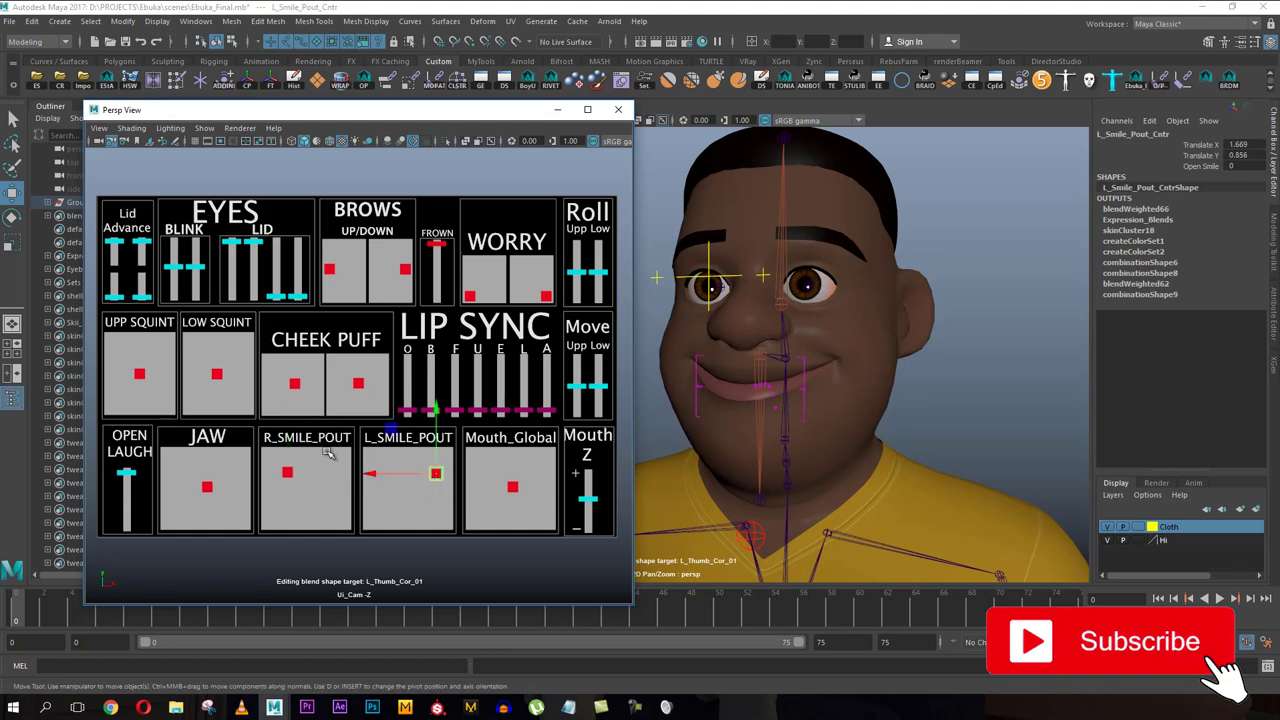
key(ctrl+z)
key(ctrl+z)
key(ctrl+z)
key(ctrl+z)
key(ctrl+z)
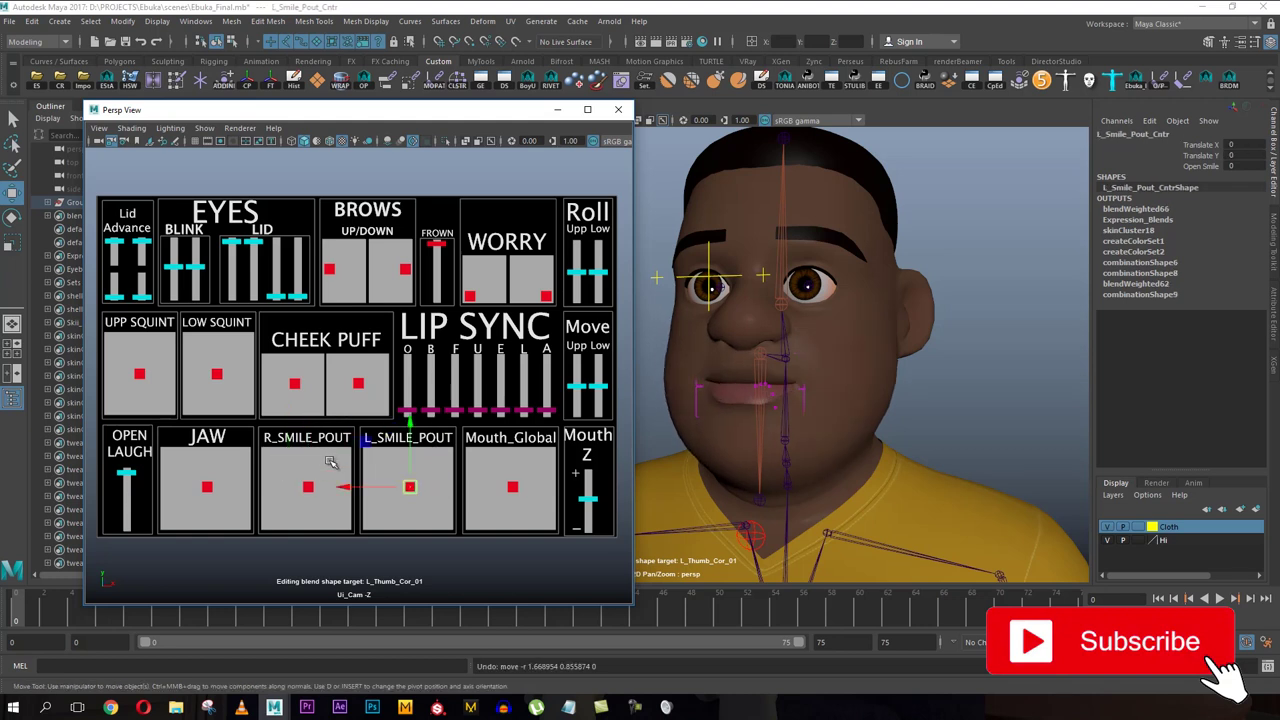
Try the JAW control by opening the jaw sideways and the OPEN LAUGH slider by lowering it, undoing each move
click(204, 487)
drag(209, 486, 180, 502)
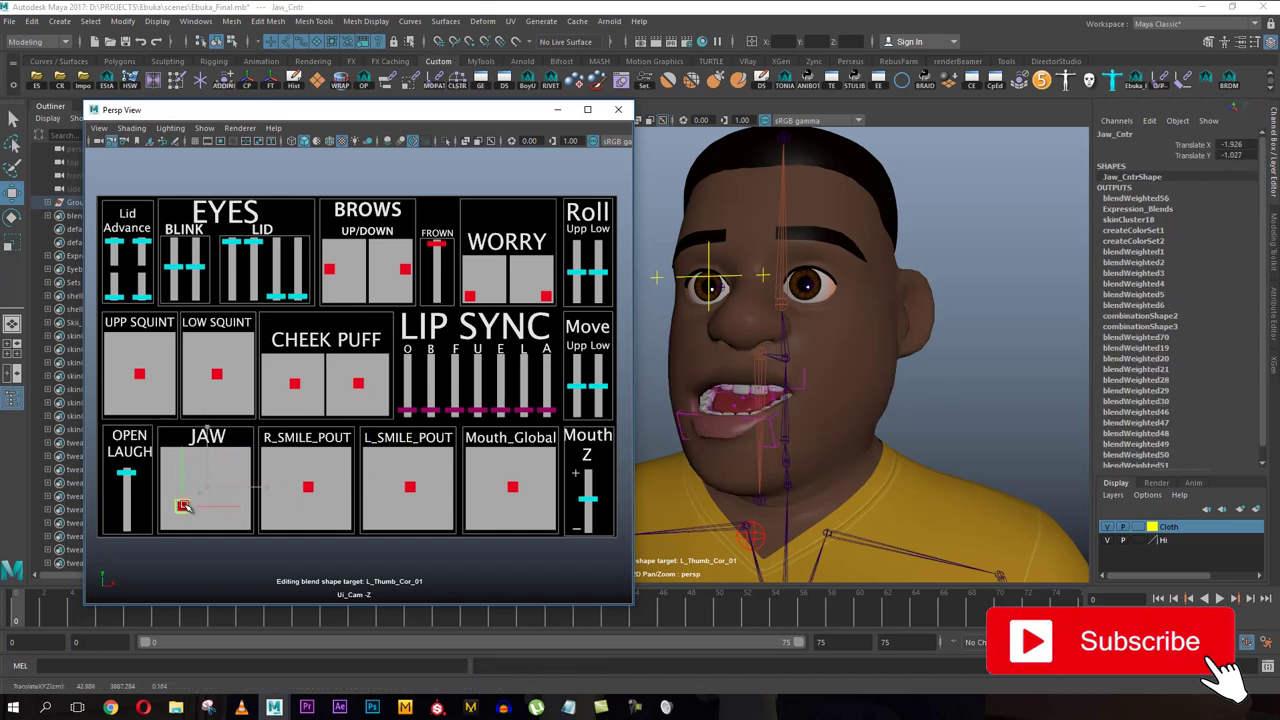
key(ctrl+z)
click(125, 471)
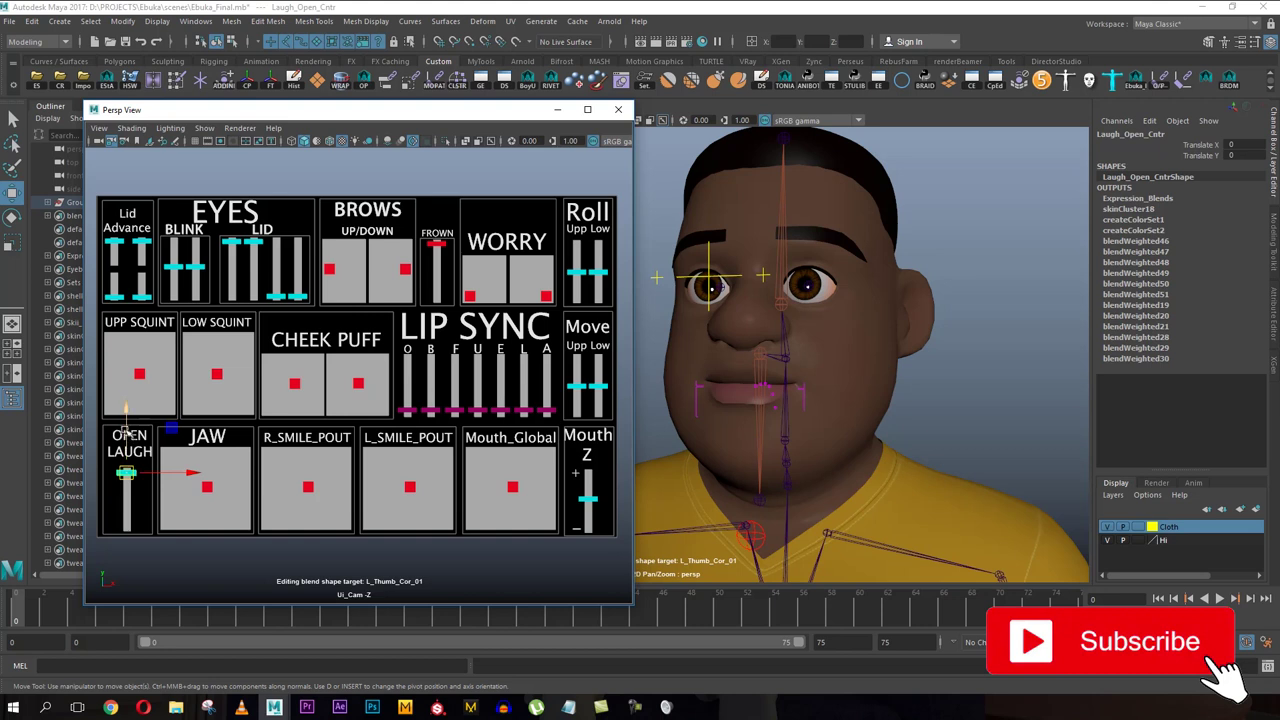
drag(125, 430, 135, 463)
key(ctrl+z)
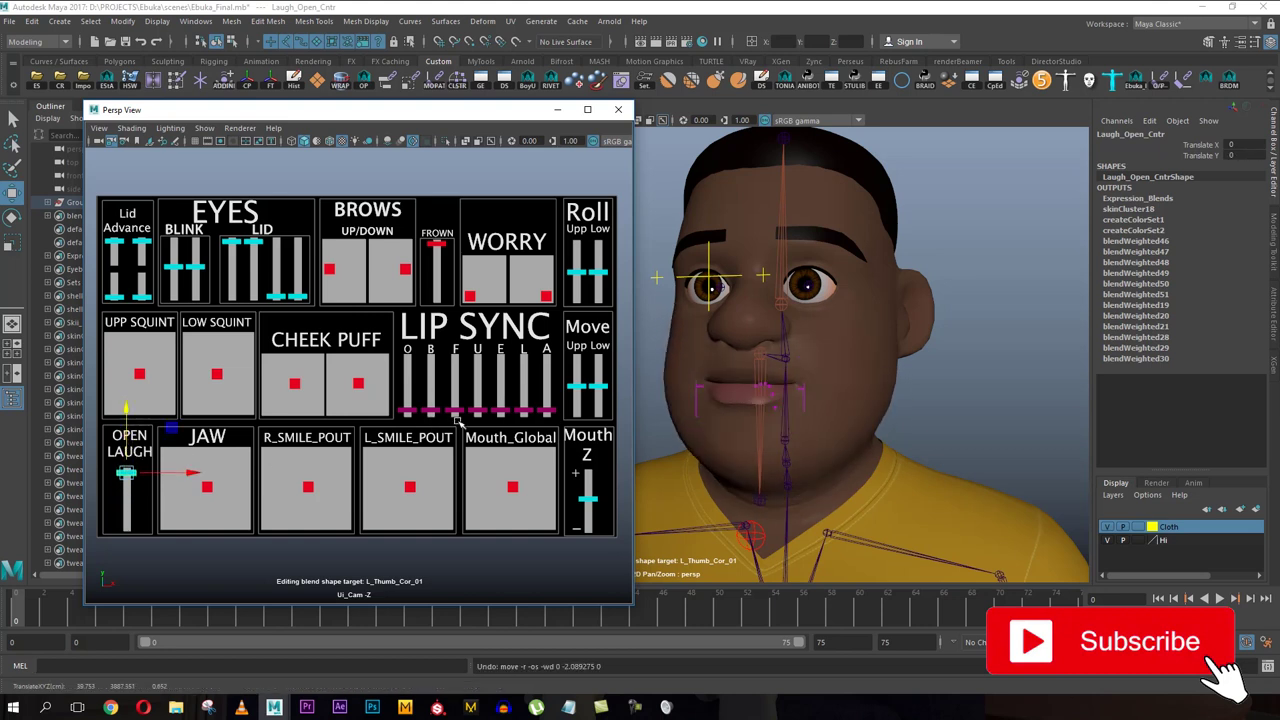
Try the UPP SQUINT and LOW SQUINT controls one after the other, returning each to zero
click(139, 373)
mouse_move(139, 373)
mouse_down()
mouse_move(141, 341)
mouse_move(142, 406)
mouse_move(140, 383)
mouse_move(118, 378)
mouse_up()
key(ctrl+z)
key(ctrl+z)
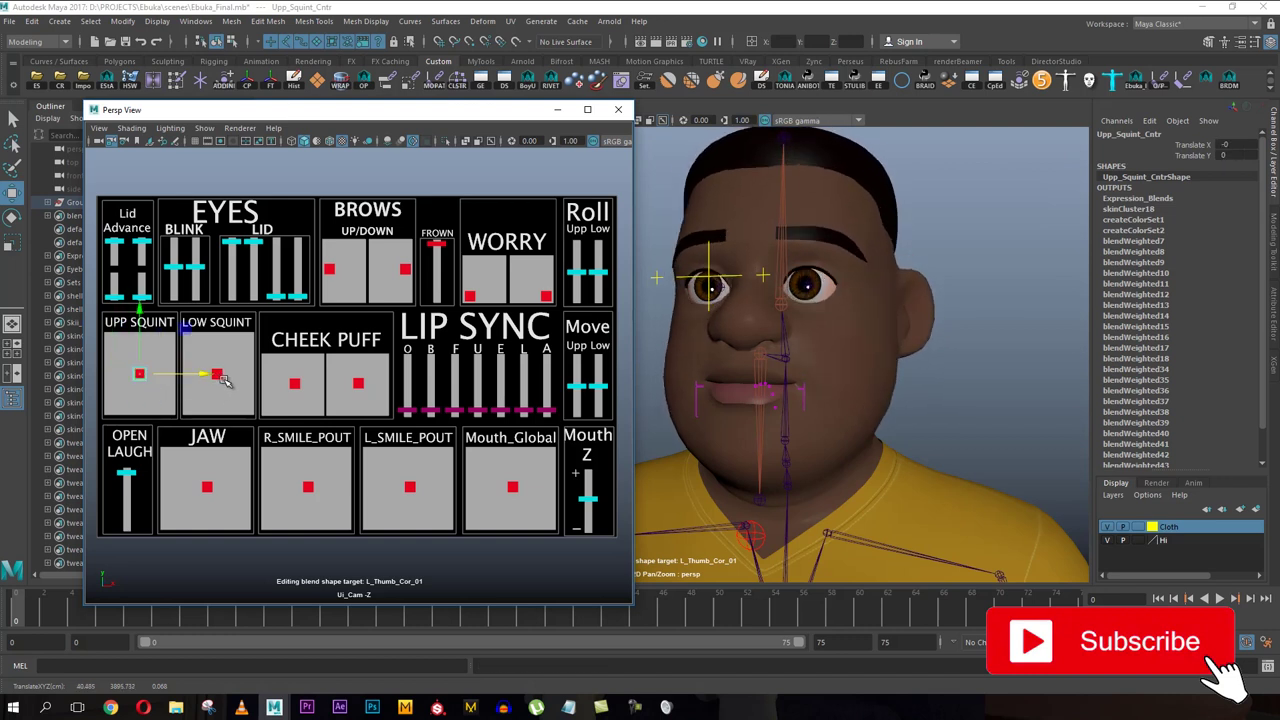
click(217, 373)
mouse_move(218, 375)
mouse_down()
mouse_move(230, 355)
mouse_move(217, 374)
mouse_up()
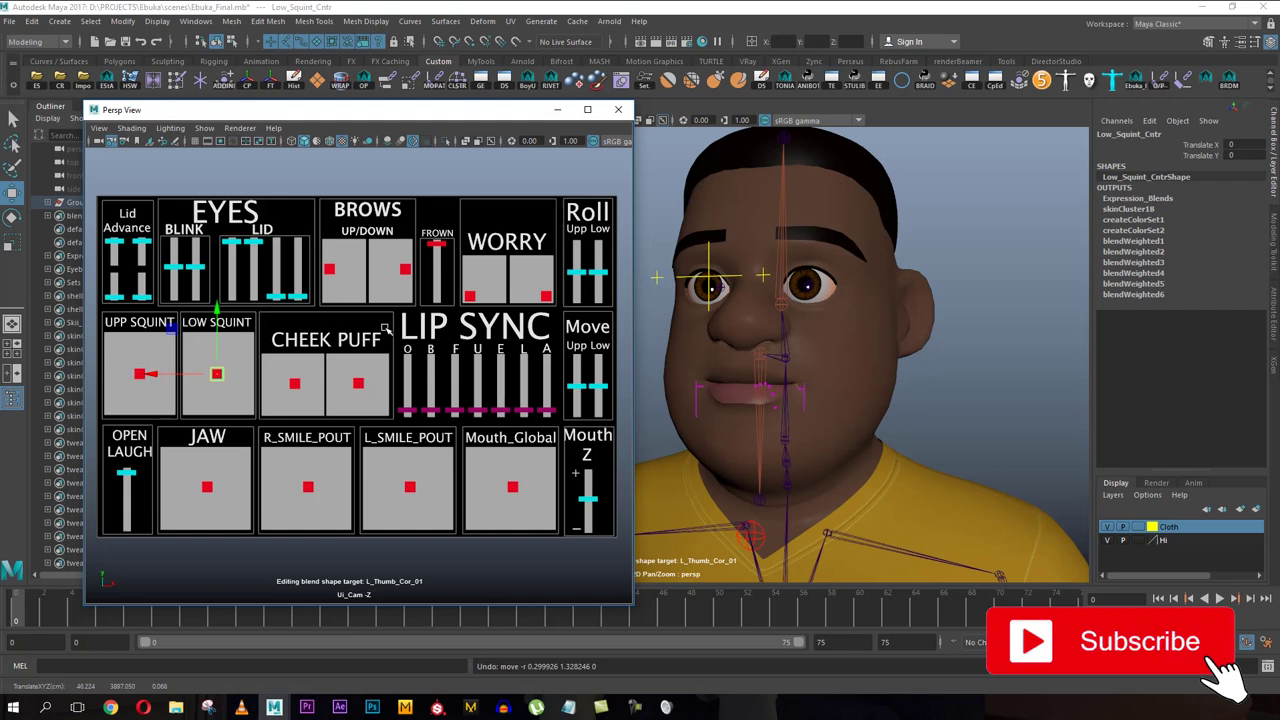
Try both BROWS up/down controls together with a smaller move manipulator, and undo the brow moves
click(330, 269)
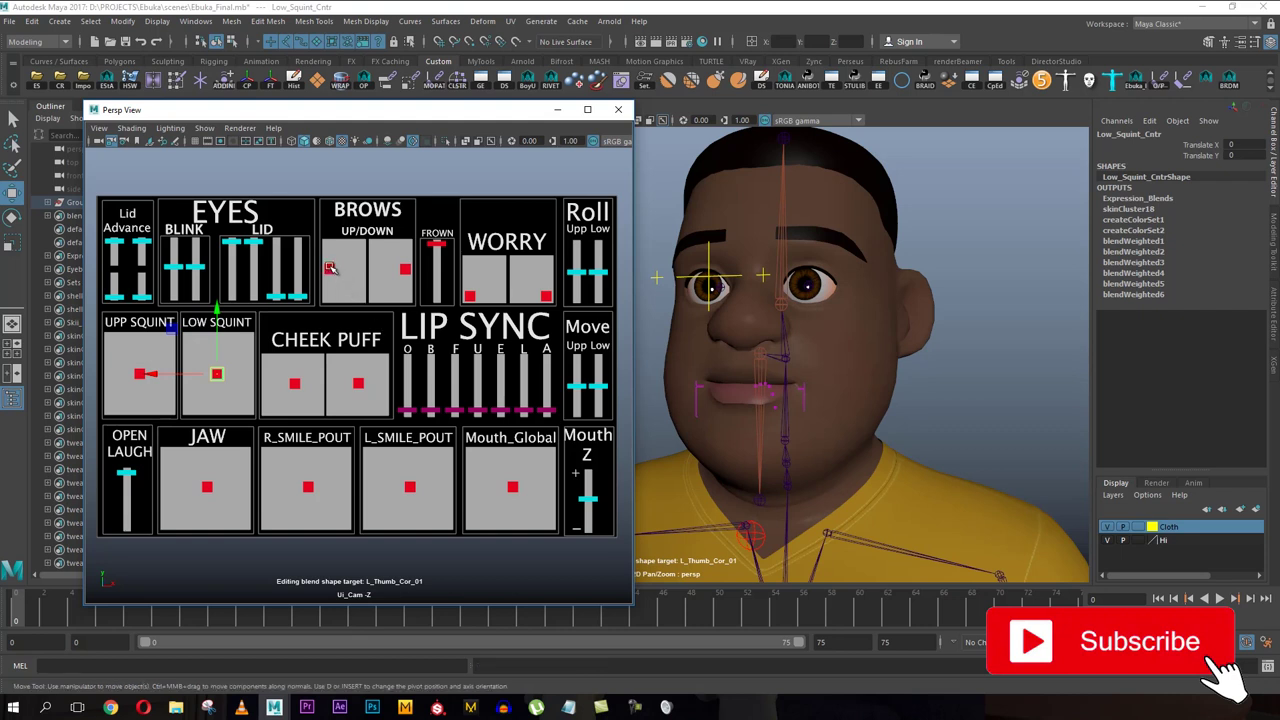
click(404, 268)
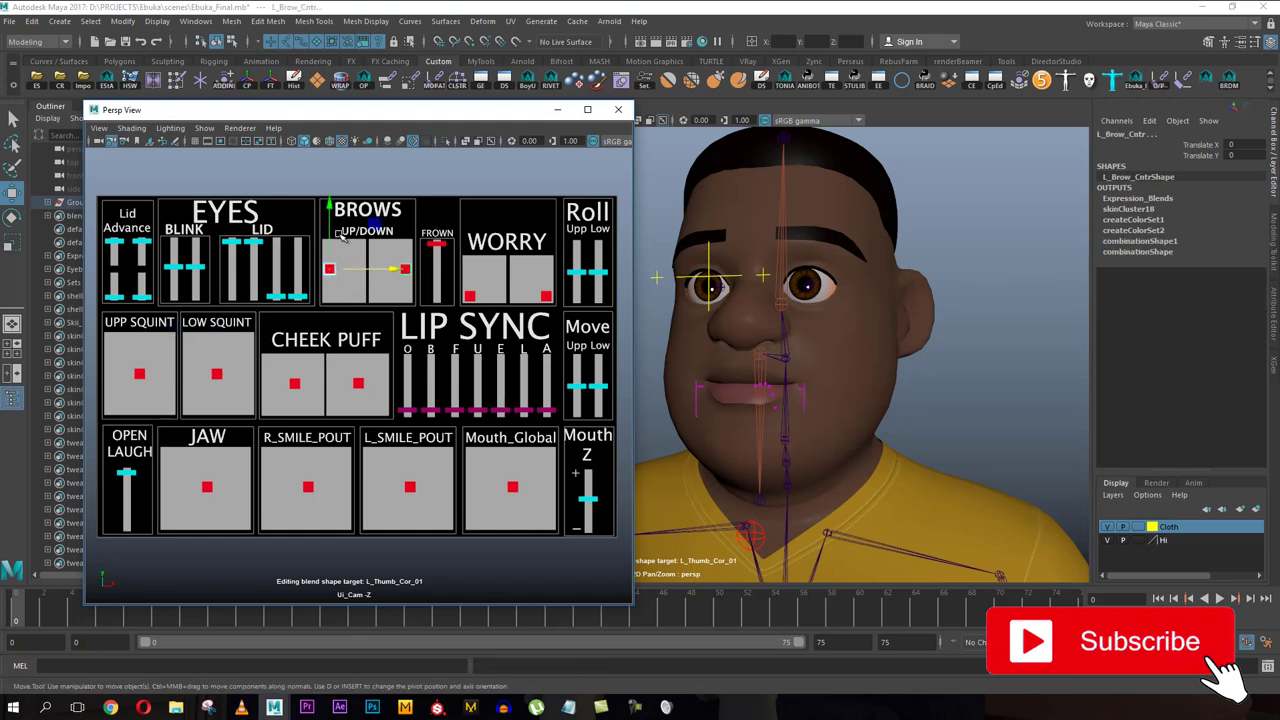
key(minus)
key(minus)
key(minus)
drag(327, 239, 409, 297)
key(ctrl+z)
key(ctrl+z)
key(ctrl+z)
key(ctrl+z)
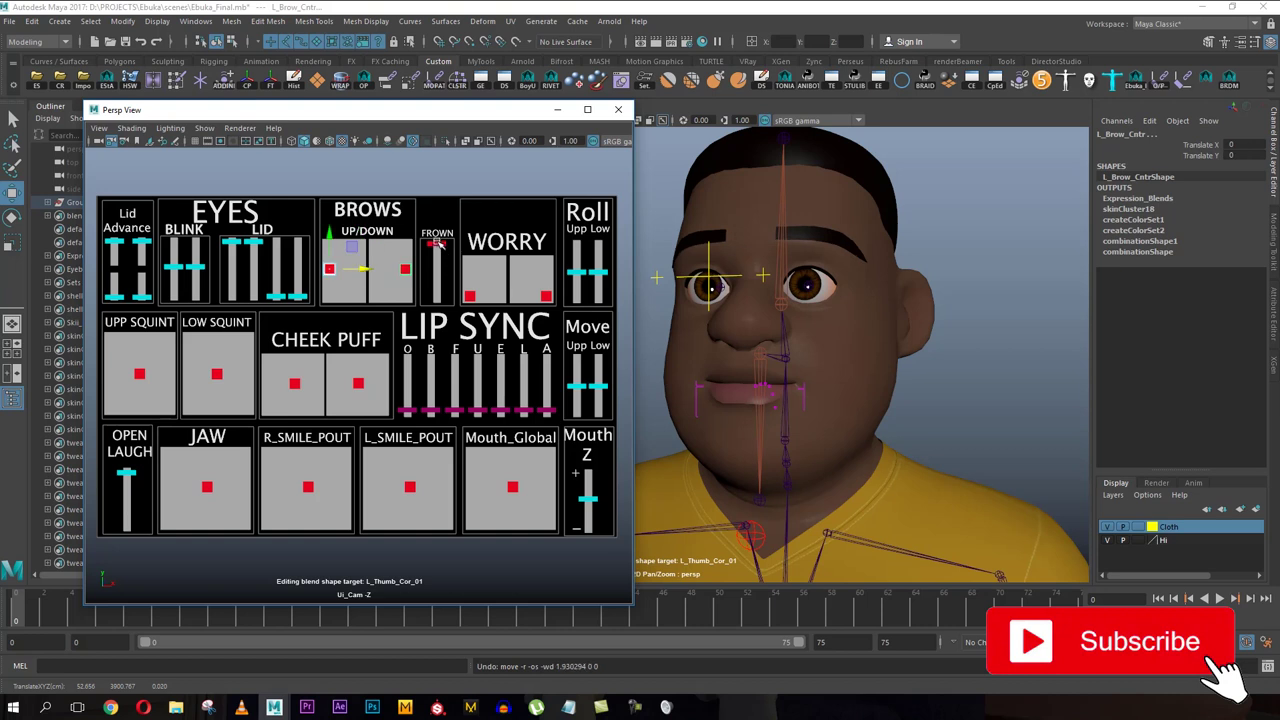
Try an angry look by lowering the FROWN slider fully and both brow controls to about -0.94, and undo the moves
click(436, 243)
drag(437, 236, 439, 300)
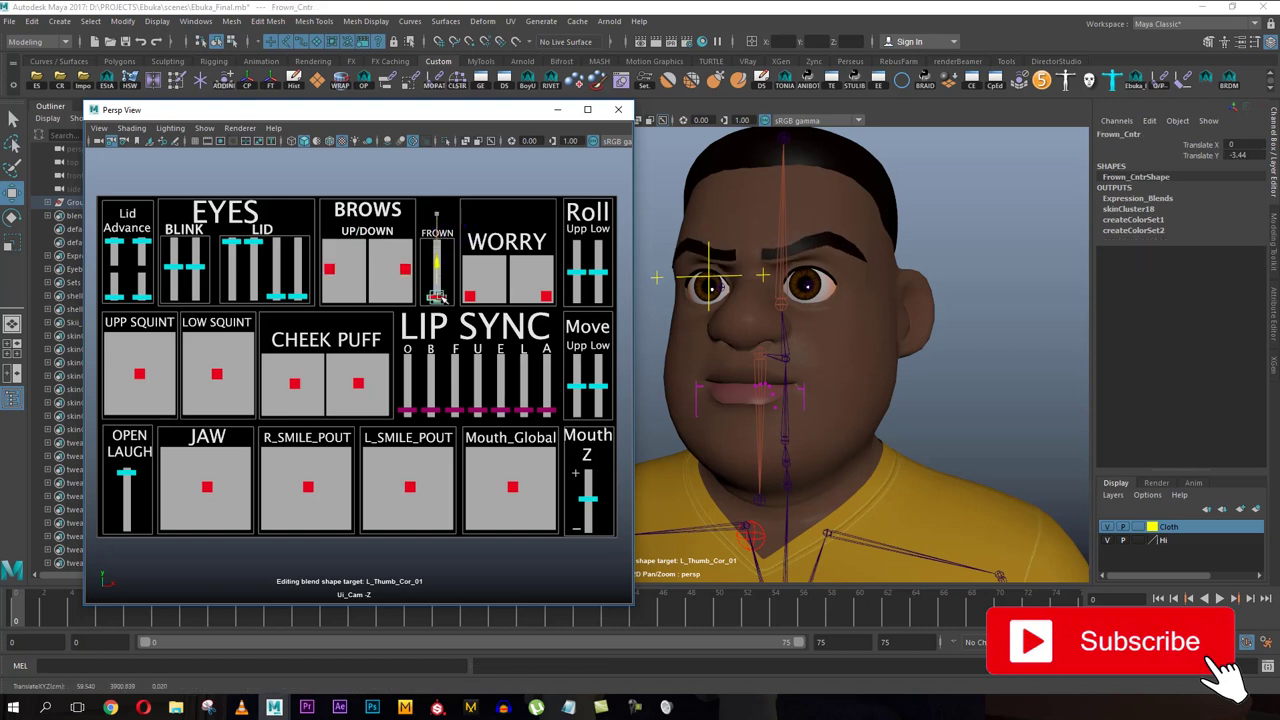
drag(418, 282, 322, 250)
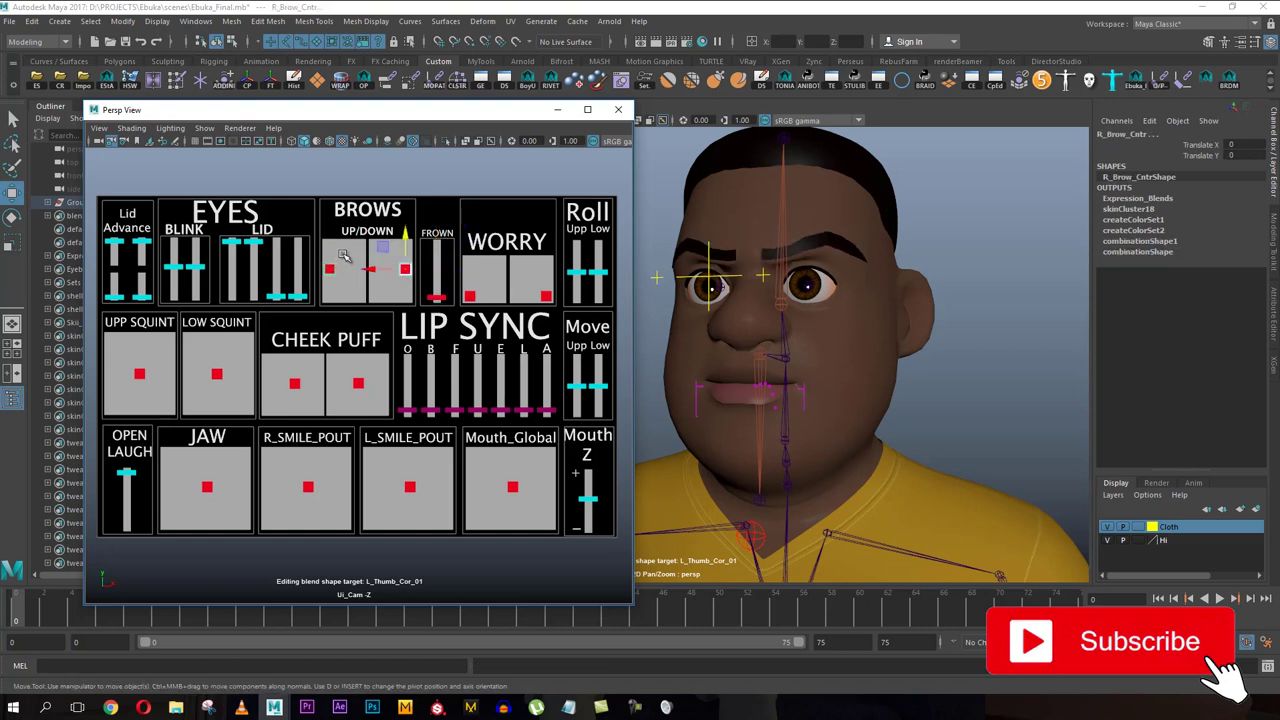
mouse_move(402, 232)
mouse_down()
mouse_move(406, 292)
mouse_move(406, 256)
mouse_up()
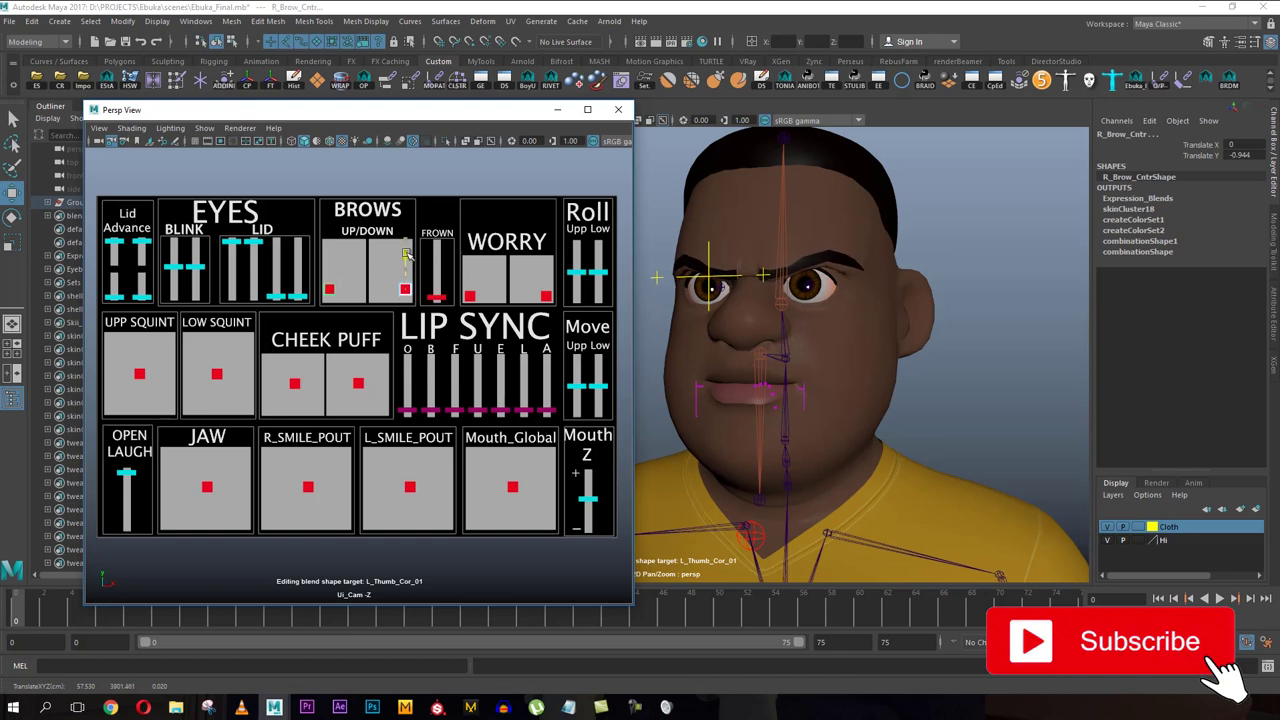
key(ctrl+z)
key(ctrl+z)
key(ctrl+z)
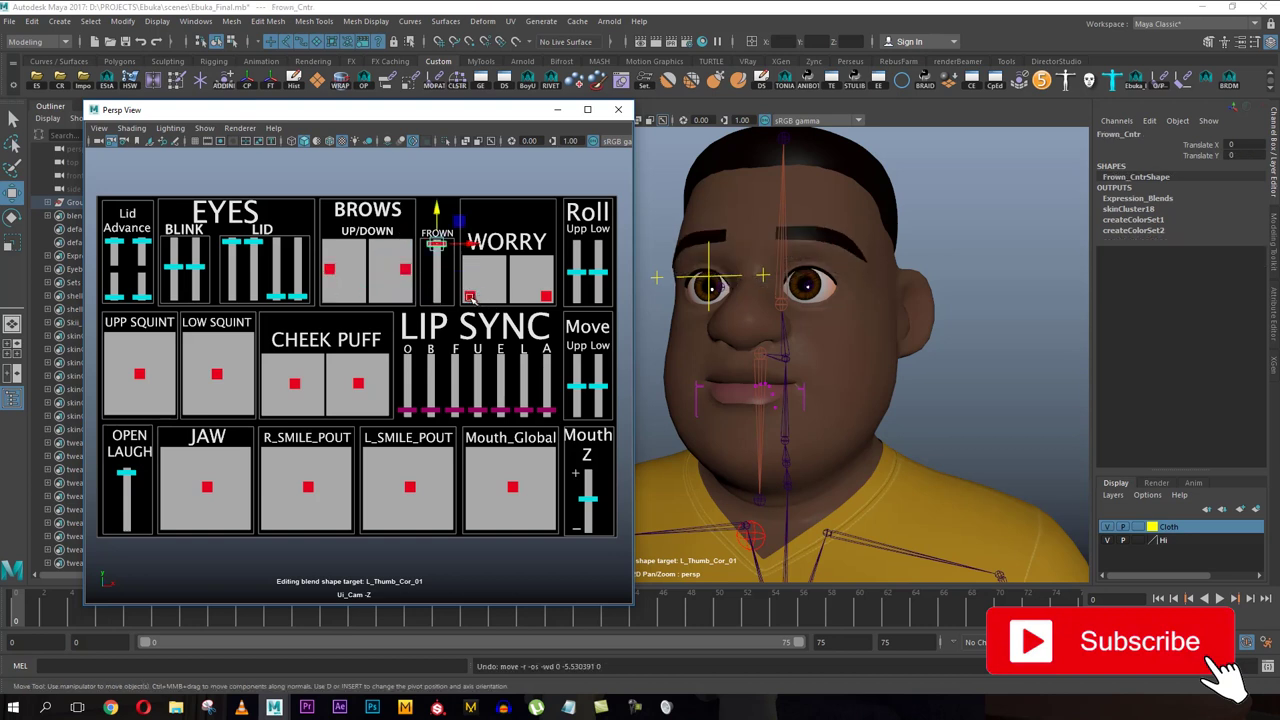
Try both WORRY controls together by raising them to about 2.1, and undo the moves
click(469, 297)
drag(481, 273, 548, 276)
key(ctrl+z)
key(ctrl+z)
key(ctrl+z)
key(ctrl+z)
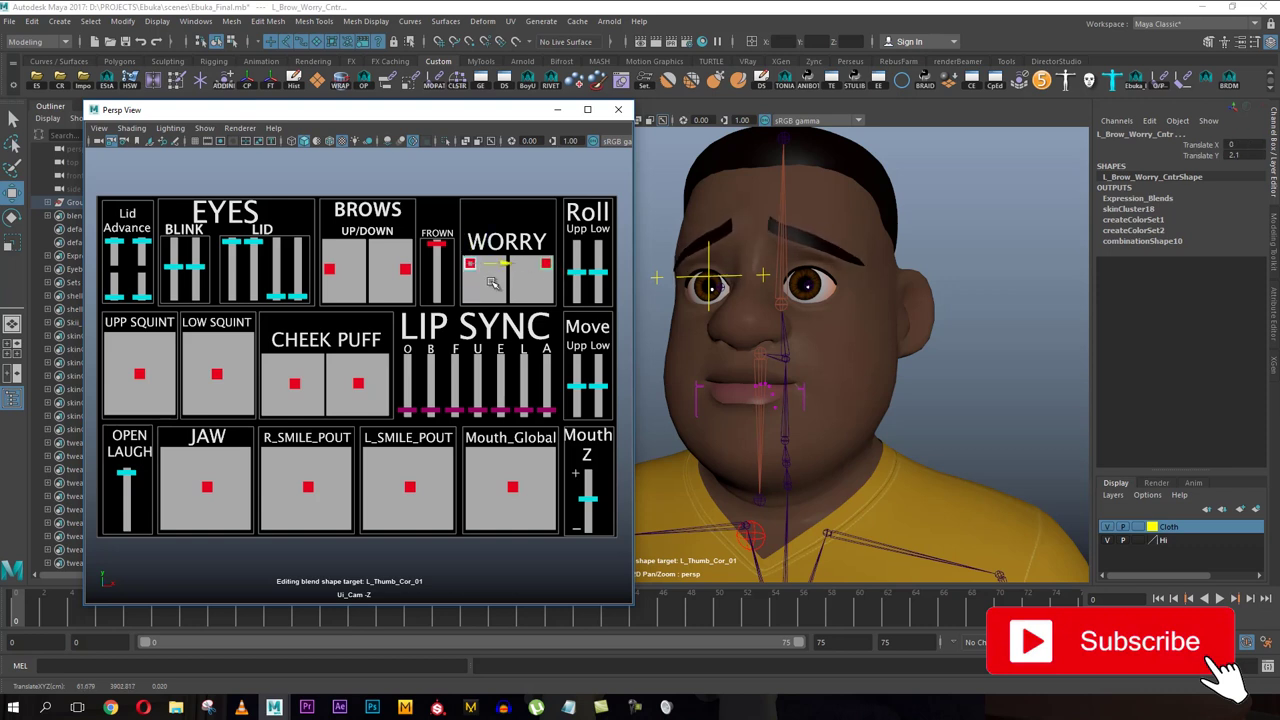
Try the upper and lower lip Roll sliders together, raised to about 1.82, and both lip Move sliders, undoing each move
click(597, 270)
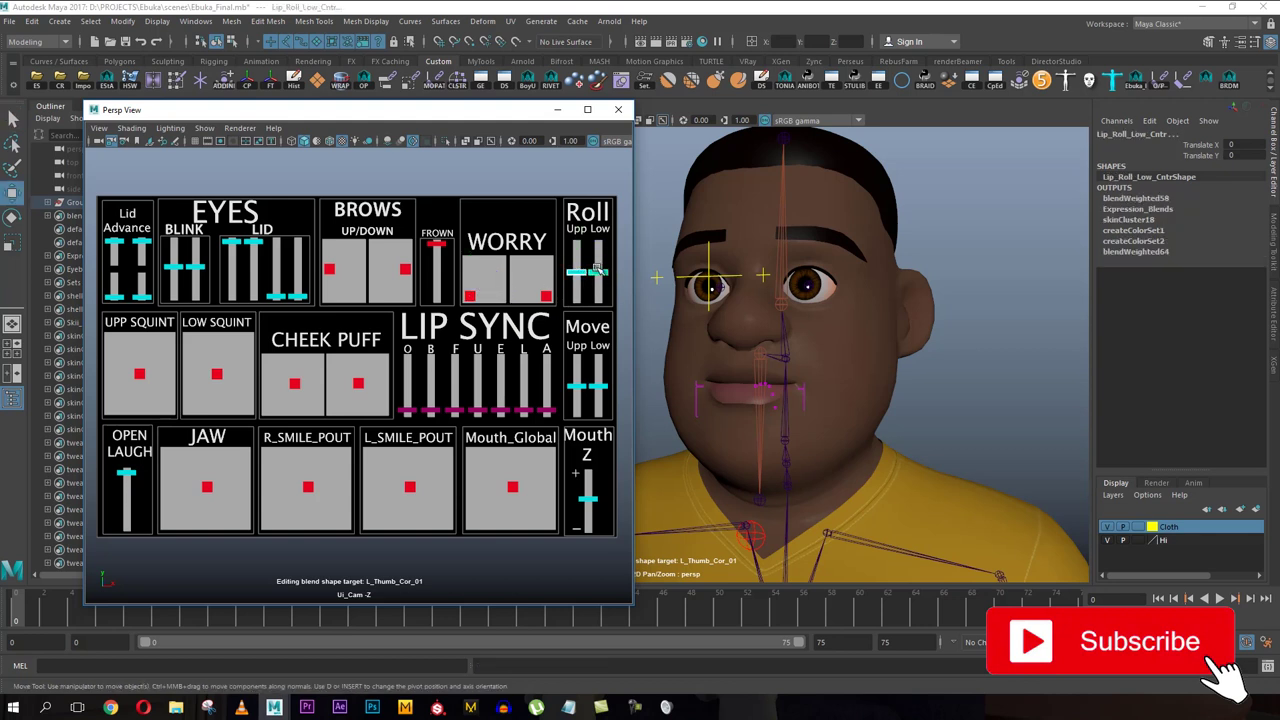
mouse_move(597, 270)
mouse_down()
mouse_move(595, 304)
mouse_move(597, 245)
mouse_move(597, 296)
mouse_move(600, 250)
mouse_move(615, 268)
mouse_up()
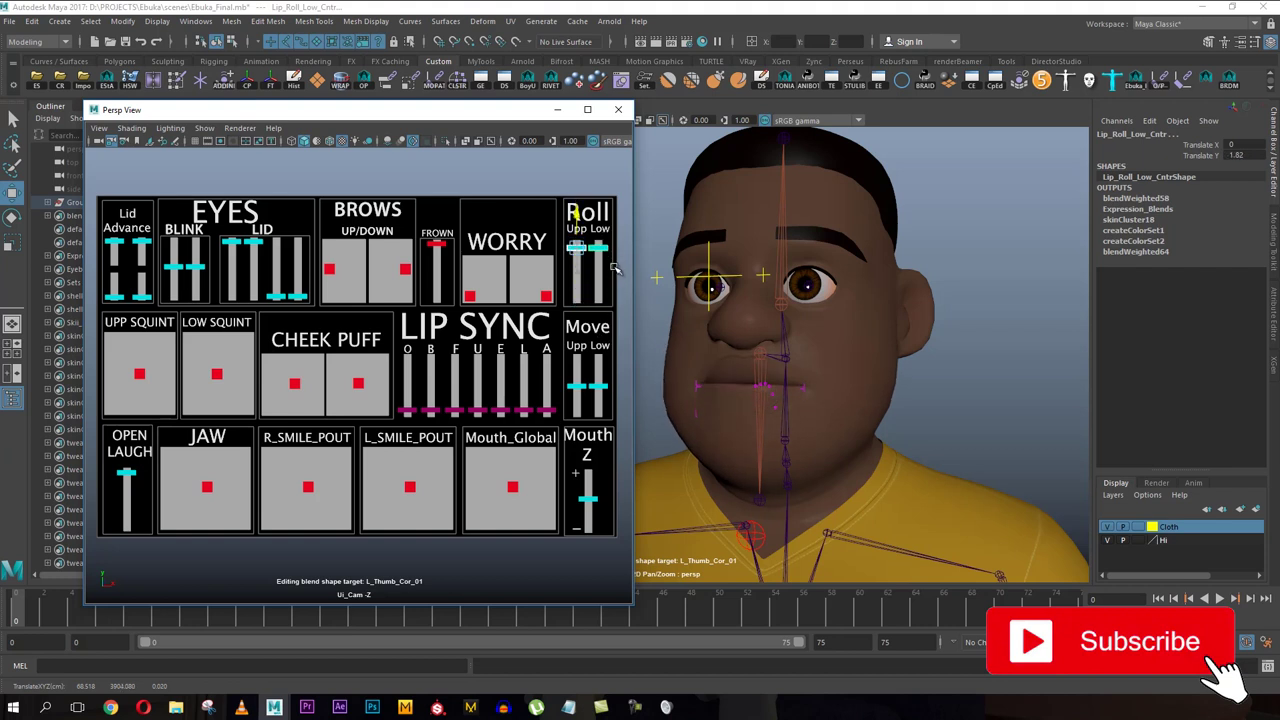
click(595, 386)
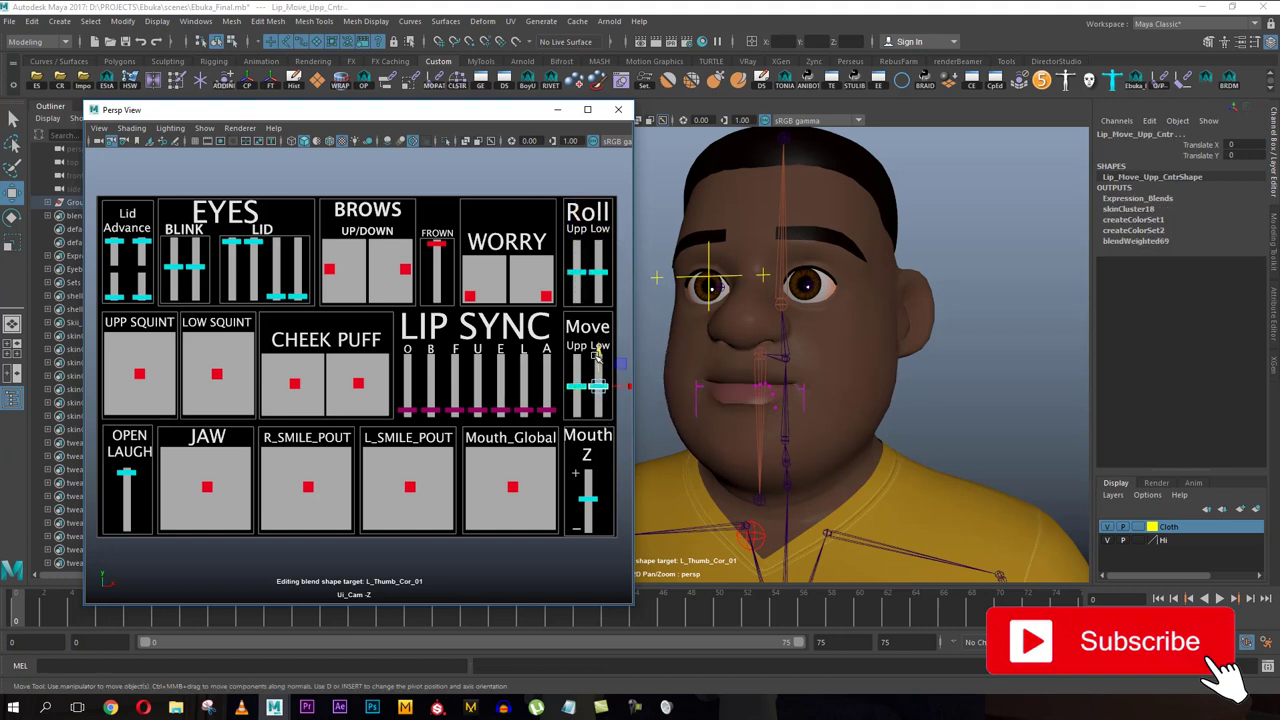
drag(597, 355, 598, 411)
key(ctrl+z)
Try the lip Move sliders individually, pulling the lower lip down to about -1.69, and undo the moves
click(582, 388)
key(q)
key(w)
key(ctrl+z)
click(597, 386)
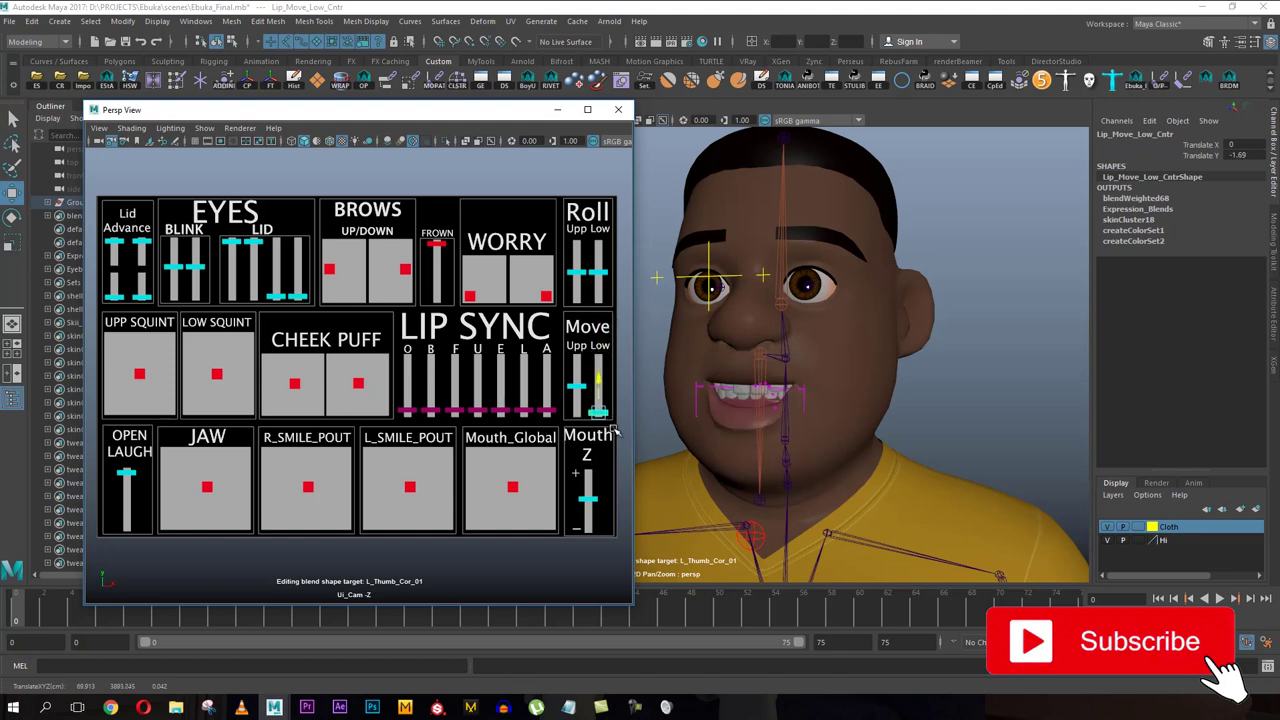
key(ctrl+z)
key(ctrl+z)
Try the upper lip Roll slider down to about -1.69 and the Mouth Z slider, returning each to zero
click(577, 271)
drag(577, 271, 595, 394)
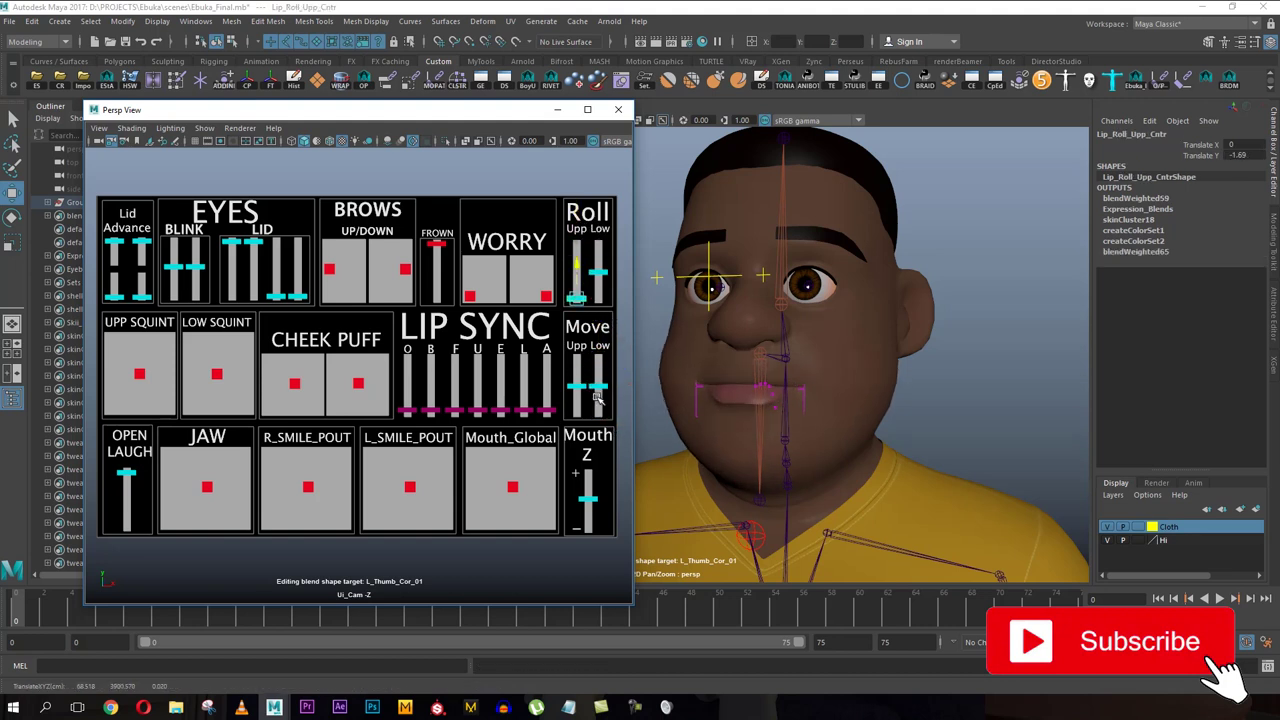
key(ctrl+z)
key(ctrl+z)
drag(590, 497, 630, 462)
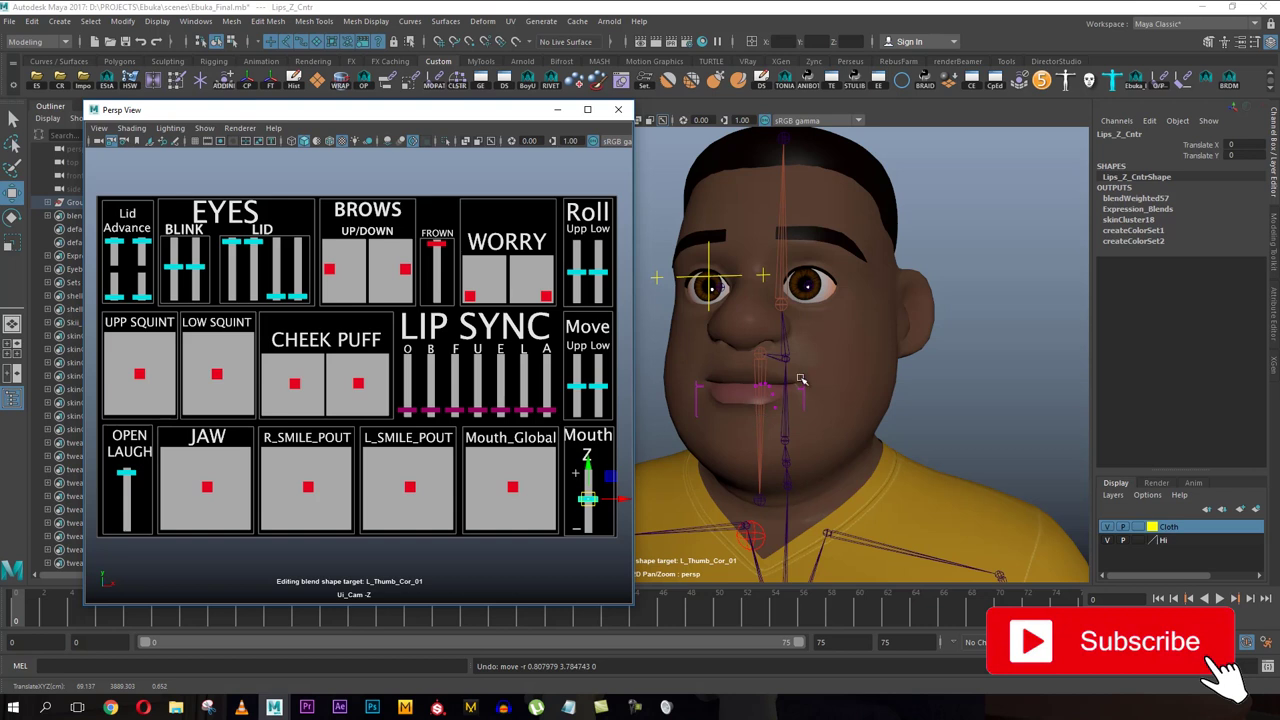
Try both lower LID sliders together by raising the lower eyelids, and undo the move
click(275, 297)
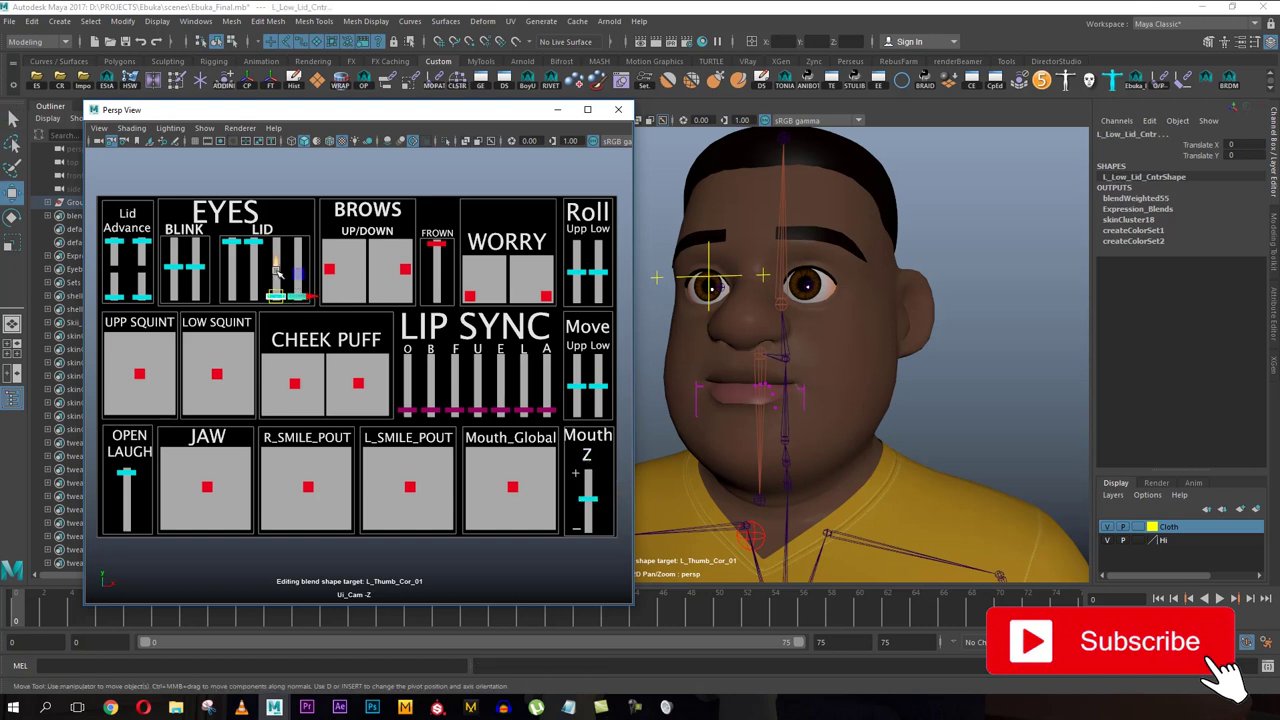
drag(277, 271, 279, 243)
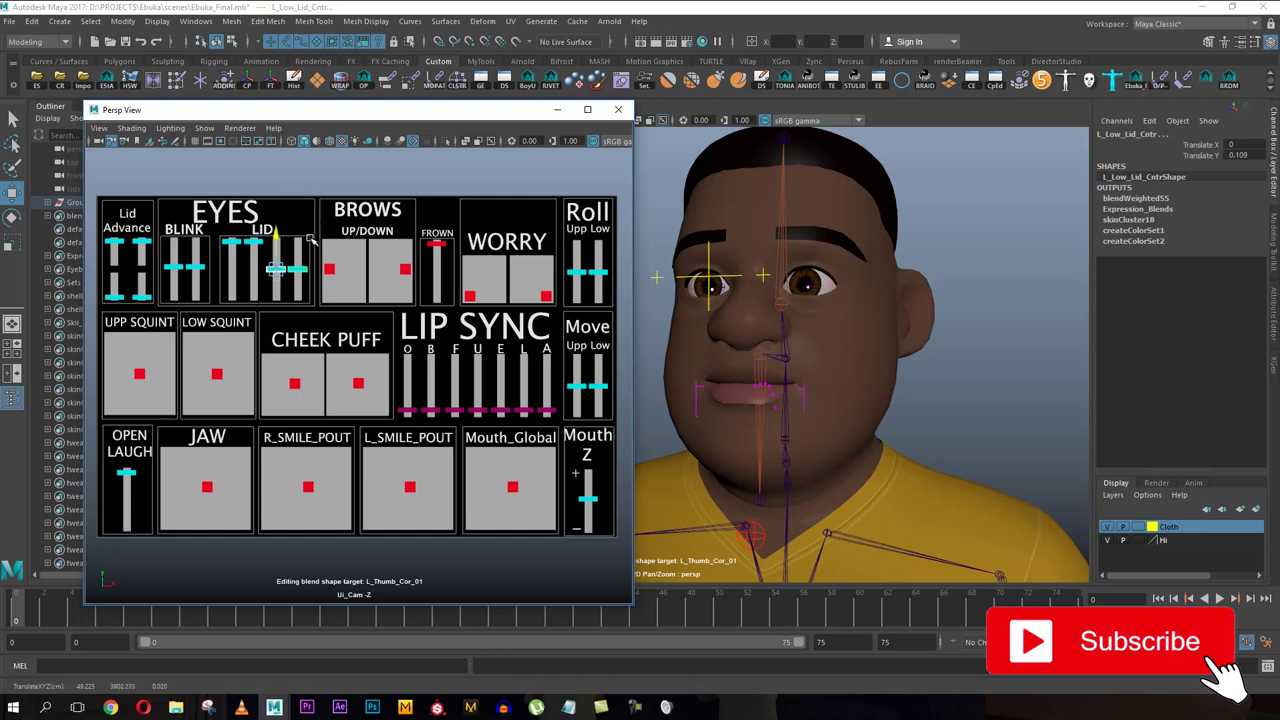
key(ctrl+z)
Select both upper LID sliders together and try moving the upper eyelids, returning them to their rest position
click(249, 242)
key(q)
shift+click(232, 242)
key(w)
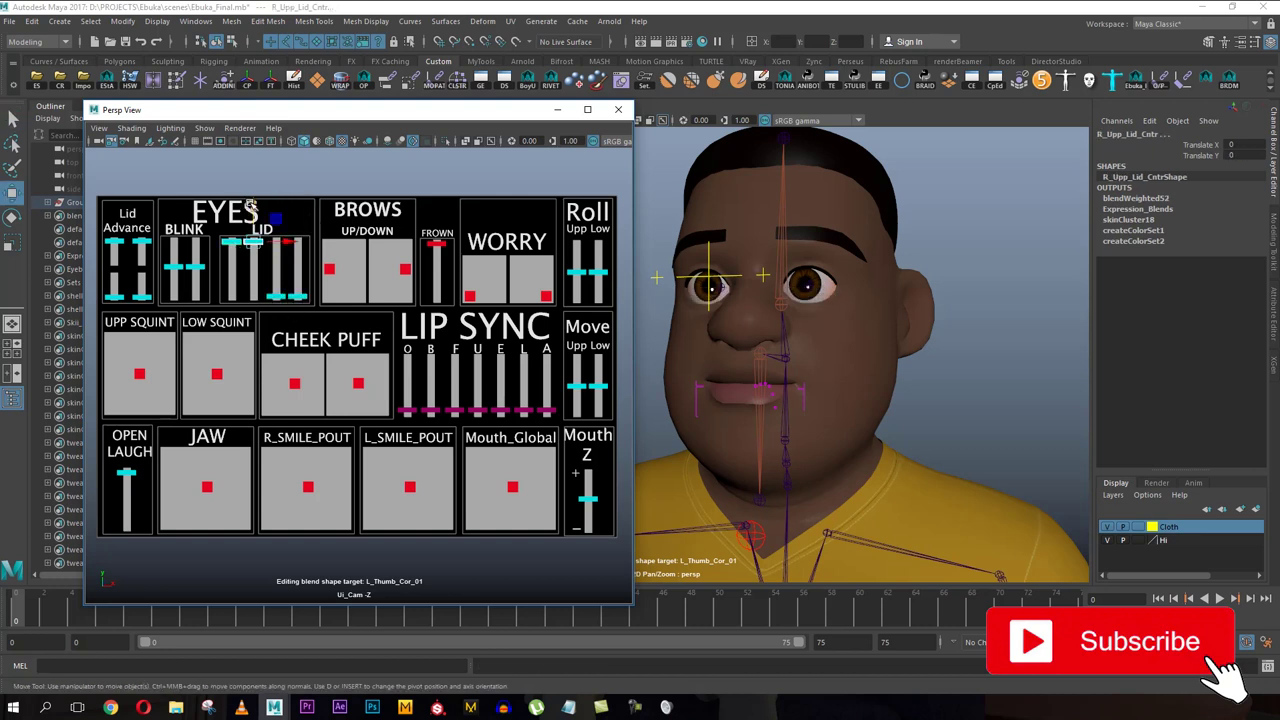
mouse_move(250, 204)
mouse_down()
mouse_move(257, 267)
mouse_move(253, 204)
mouse_up()
Try both BLINK sliders together to move the eyelids, returning them to their rest position
click(192, 266)
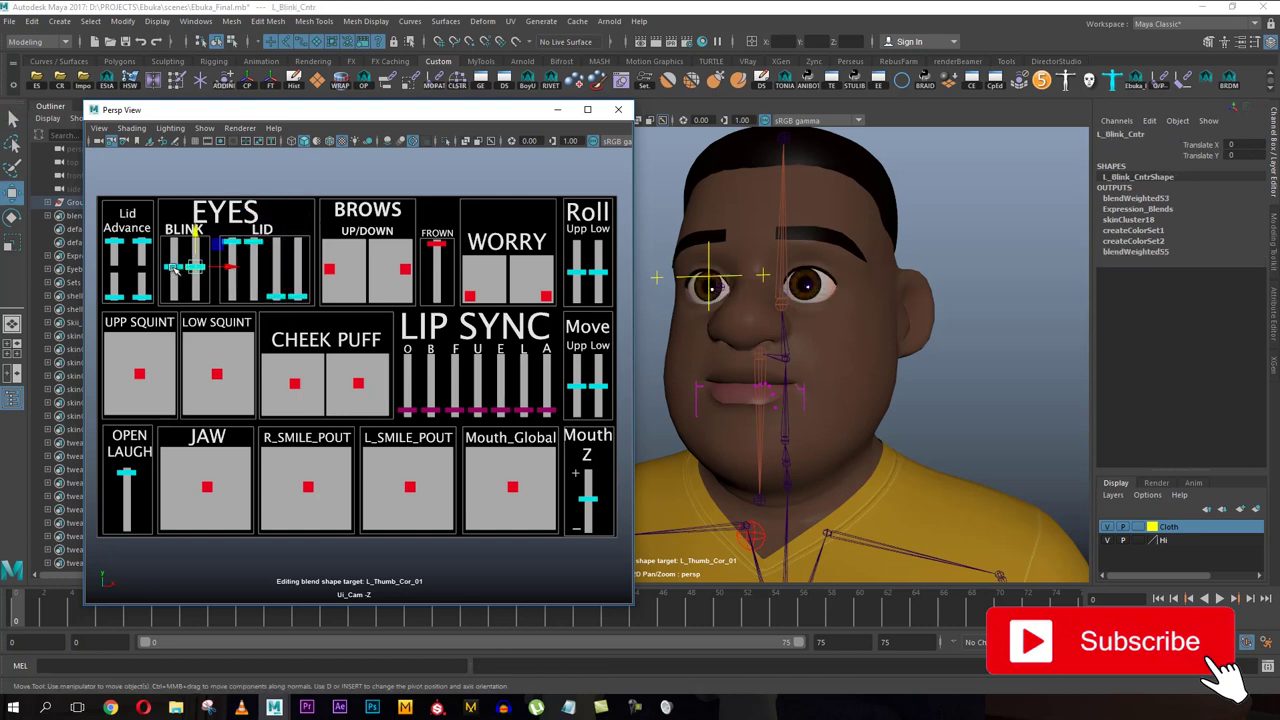
shift+click(173, 267)
mouse_move(195, 252)
mouse_down()
mouse_move(196, 284)
mouse_move(198, 262)
mouse_up()
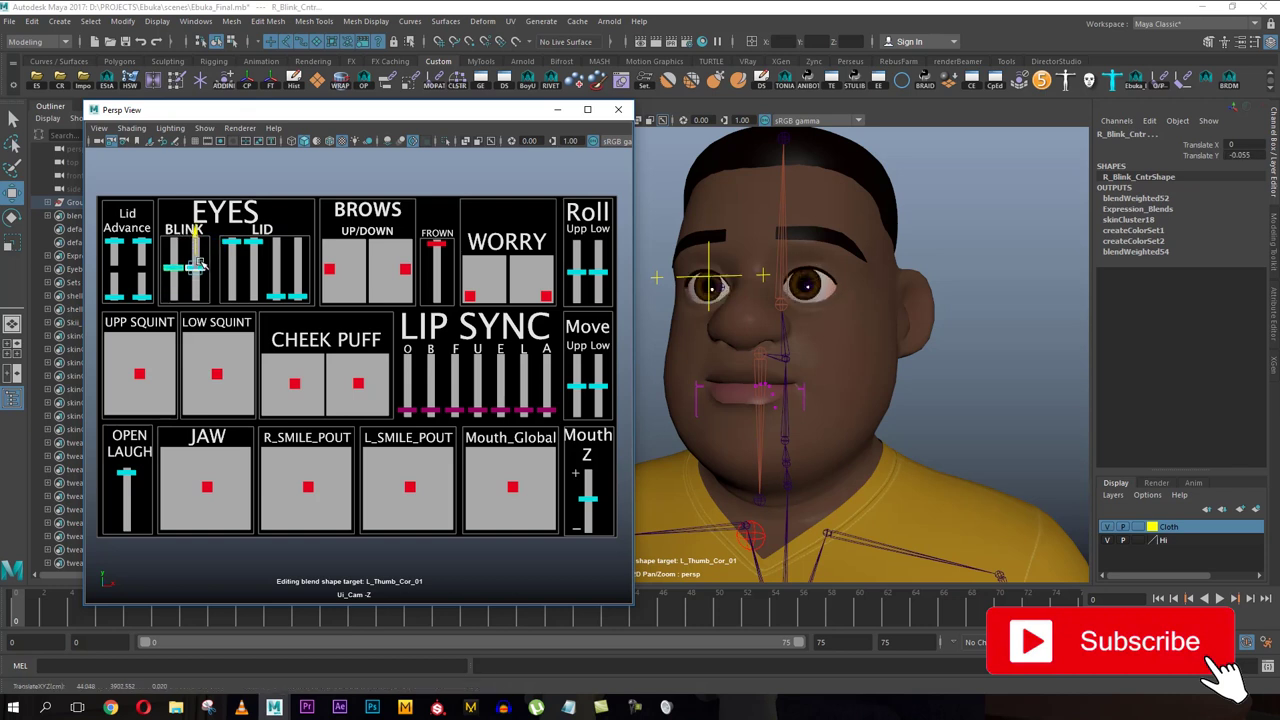
Lower both upper LID sliders together to about -2.69 to half close the eyes
click(141, 243)
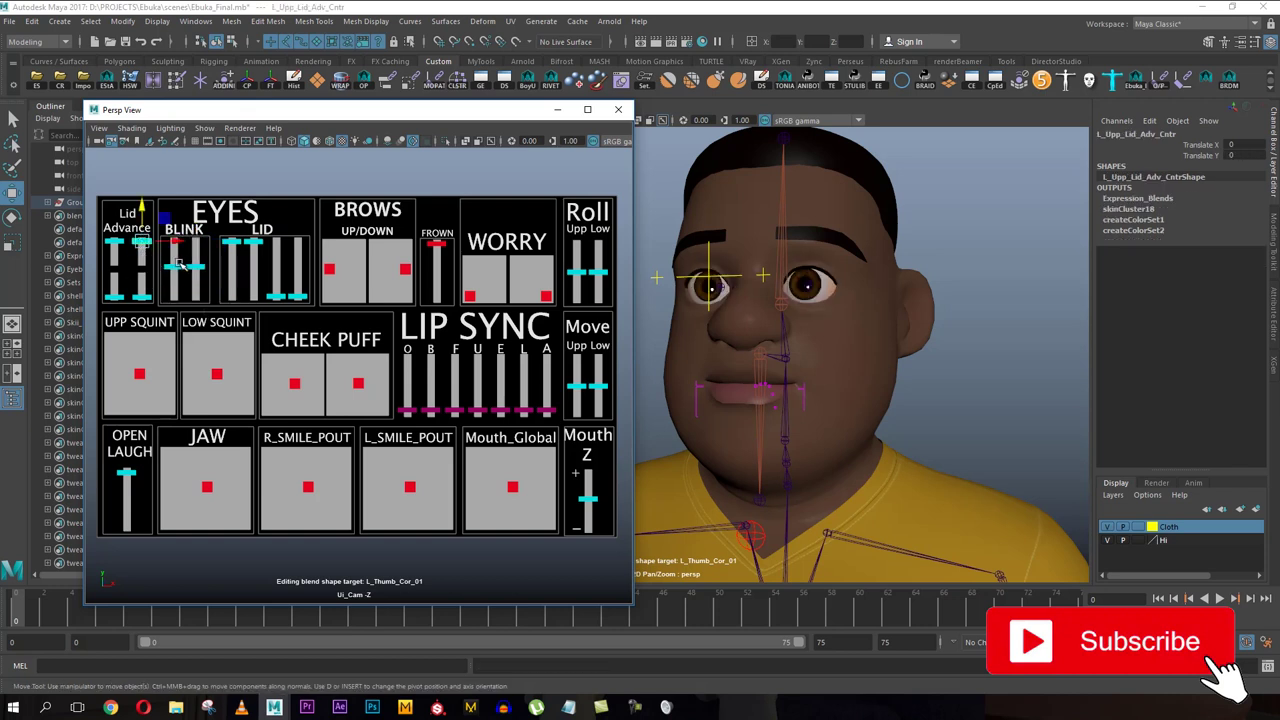
click(231, 243)
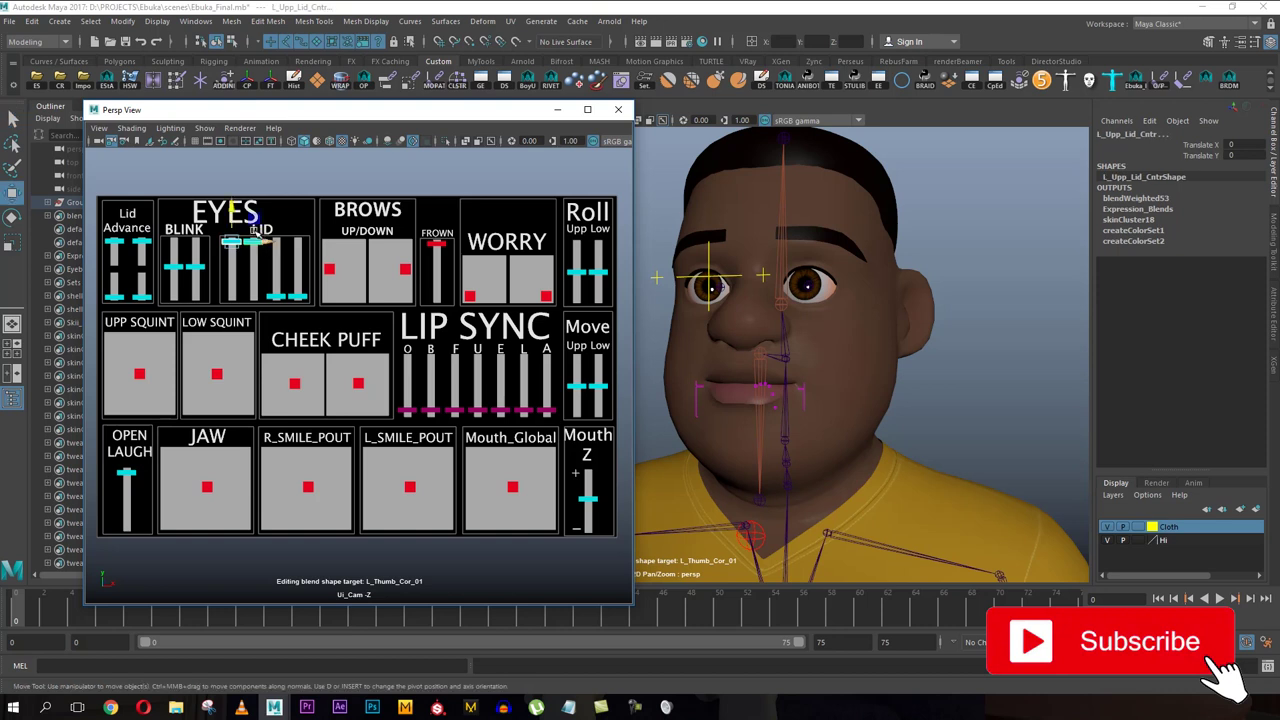
drag(245, 212, 247, 249)
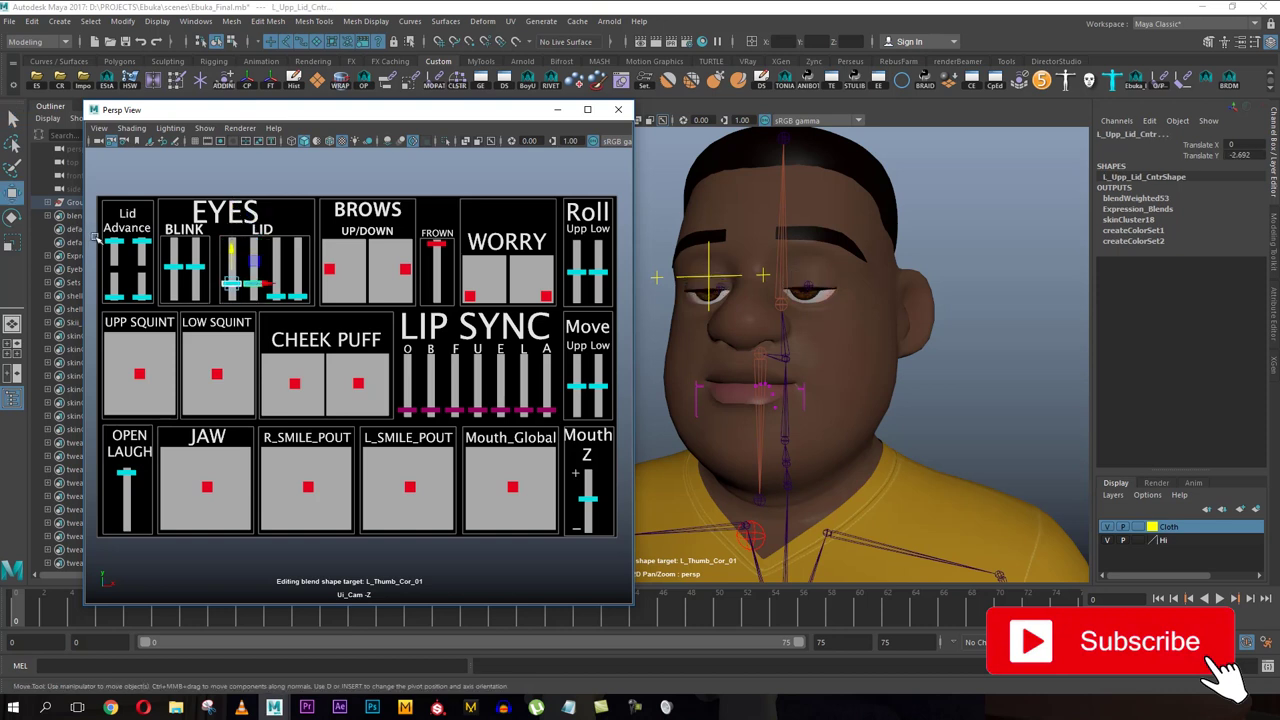
Select both upper Lid Advance sliders together and lower them to about -1.31 to flatten the upper eyelid shape
click(114, 241)
click(142, 243)
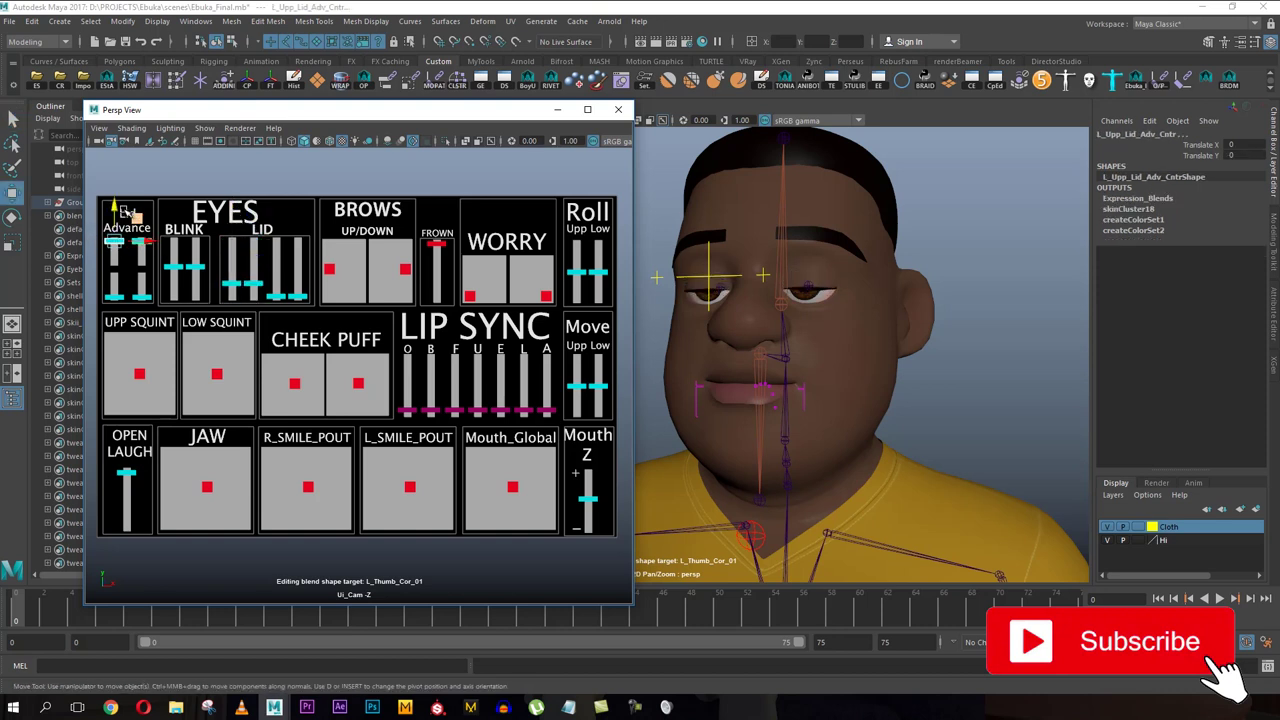
drag(131, 209, 131, 231)
scroll(866, 234, up, 3)
alt+middle_drag(866, 234, 852, 289)
drag(122, 229, 118, 258)
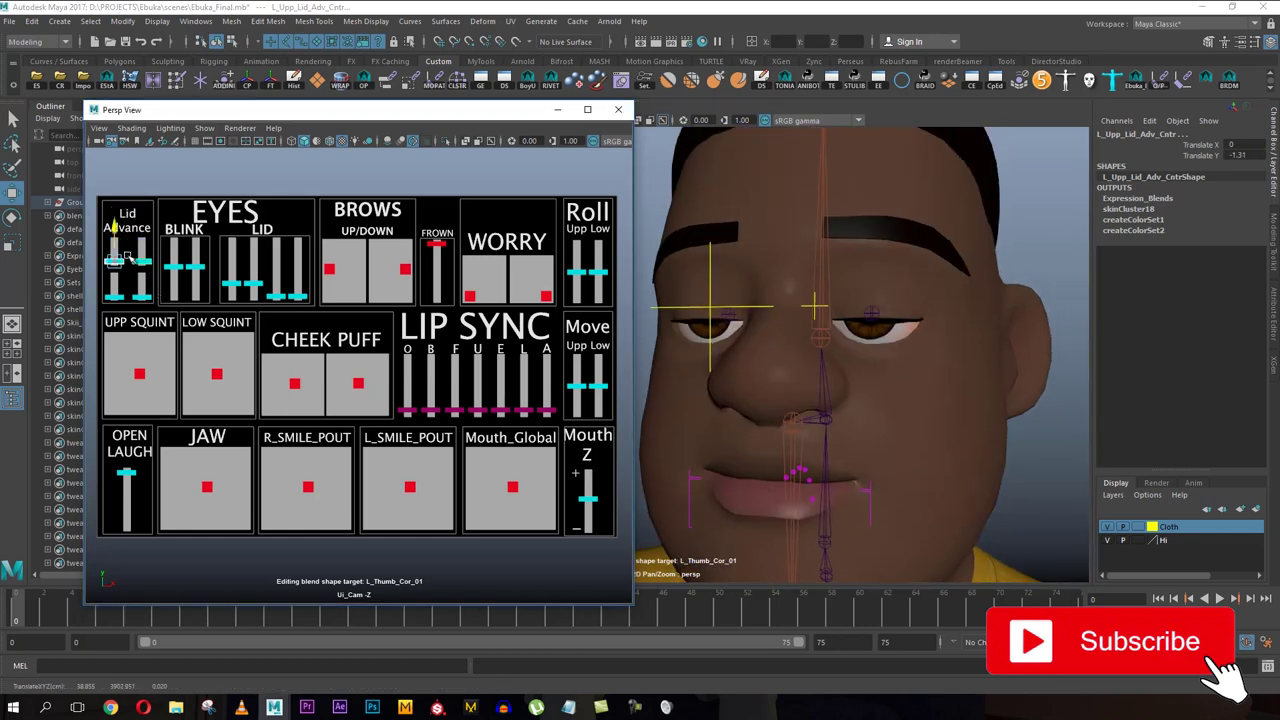
Select both BROWS up/down controls together and lower them to about -1.69
click(405, 270)
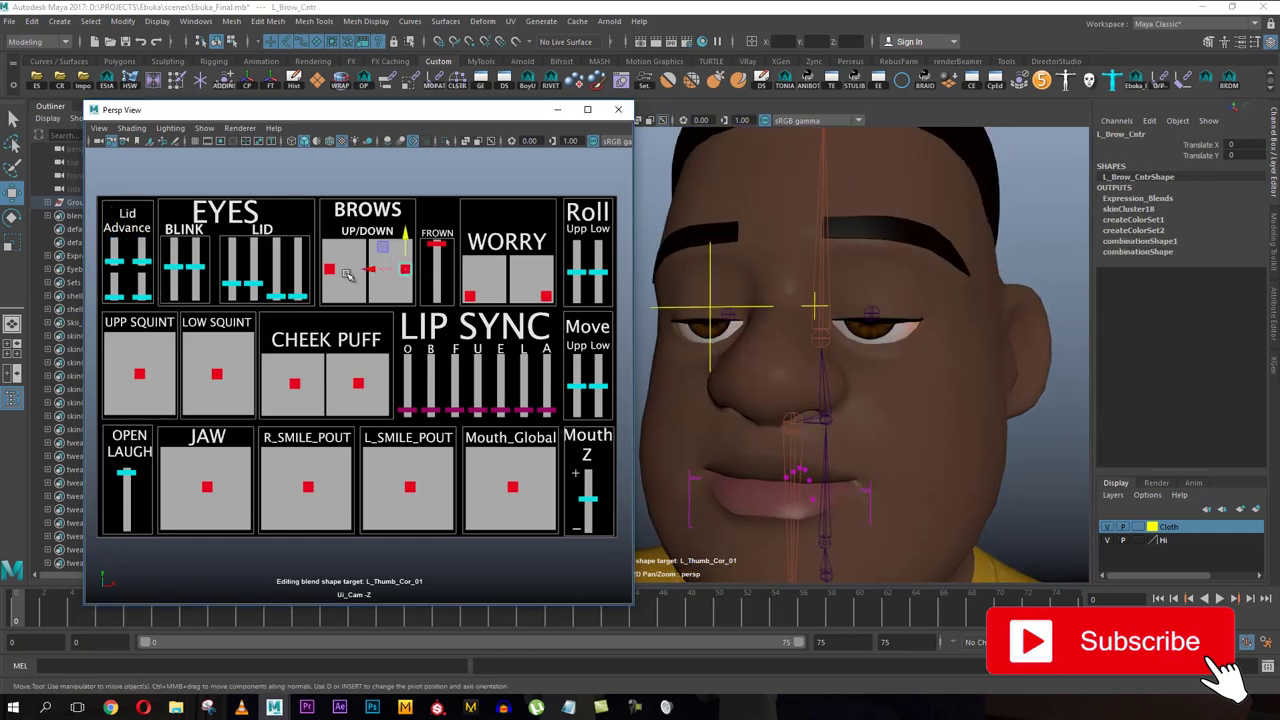
drag(400, 230, 360, 307)
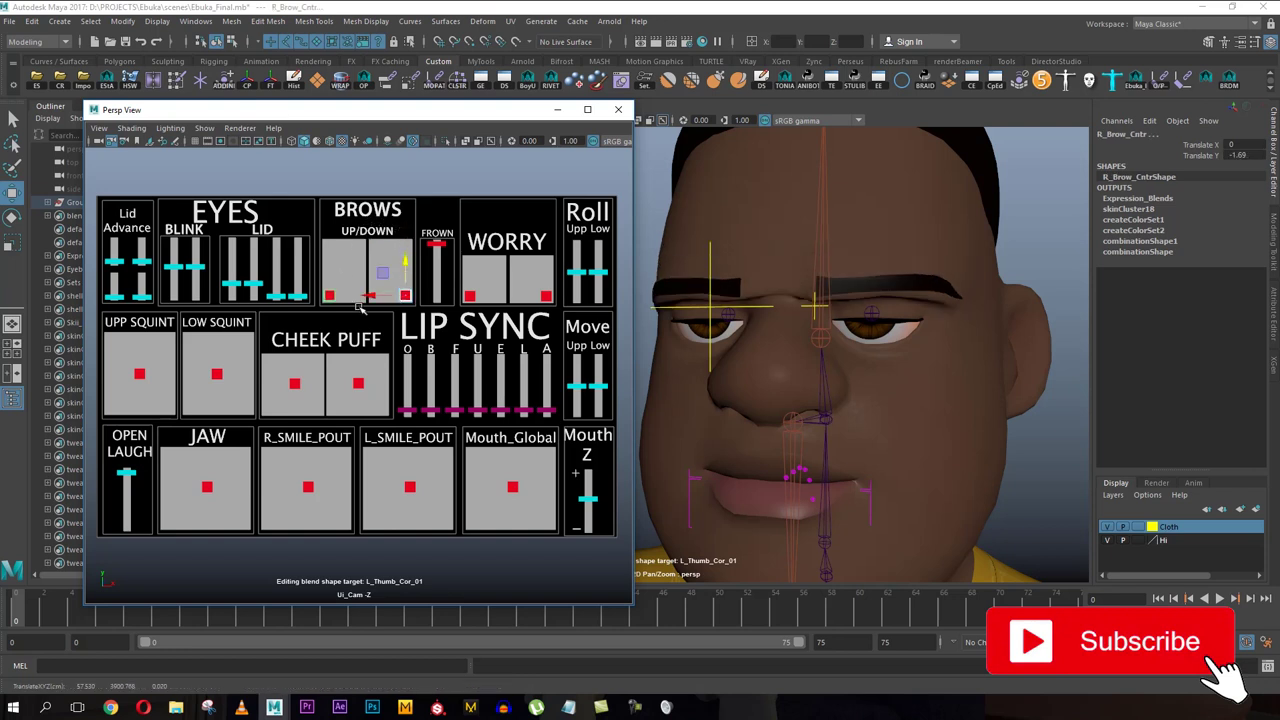
Try both upper Lid Advance sliders together with the brows lowered, raising them to 0 and returning them to about -1.31
click(142, 260)
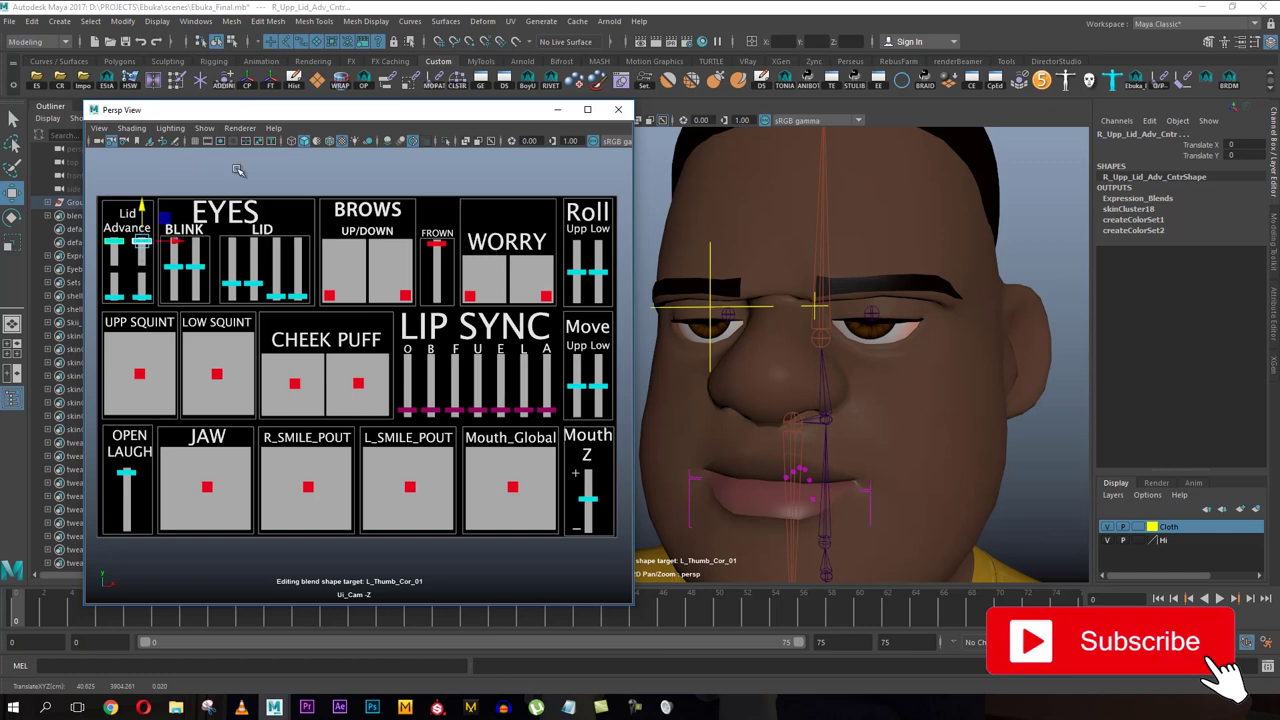
alt+drag(940, 380, 679, 375)
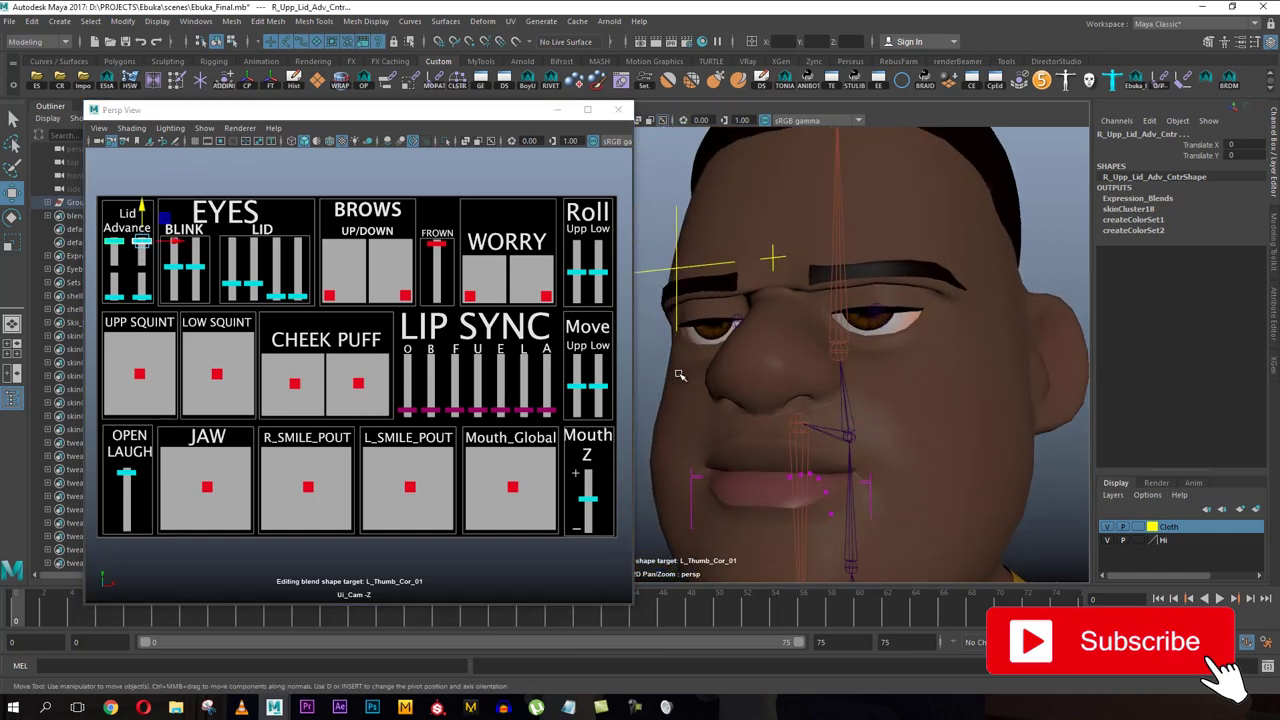
drag(141, 214, 143, 236)
alt+drag(741, 303, 750, 310)
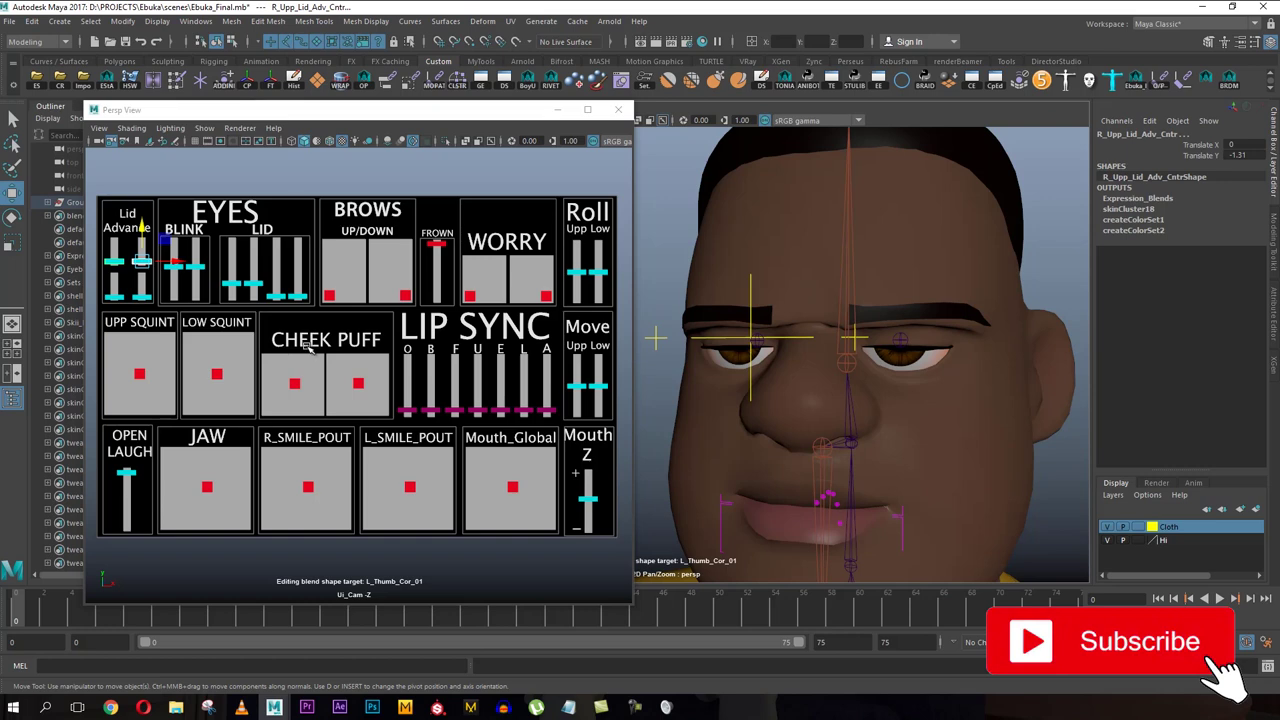
scroll(757, 246, down, 3)
alt+middle_drag(775, 272, 777, 209)
scroll(786, 217, down, 2)
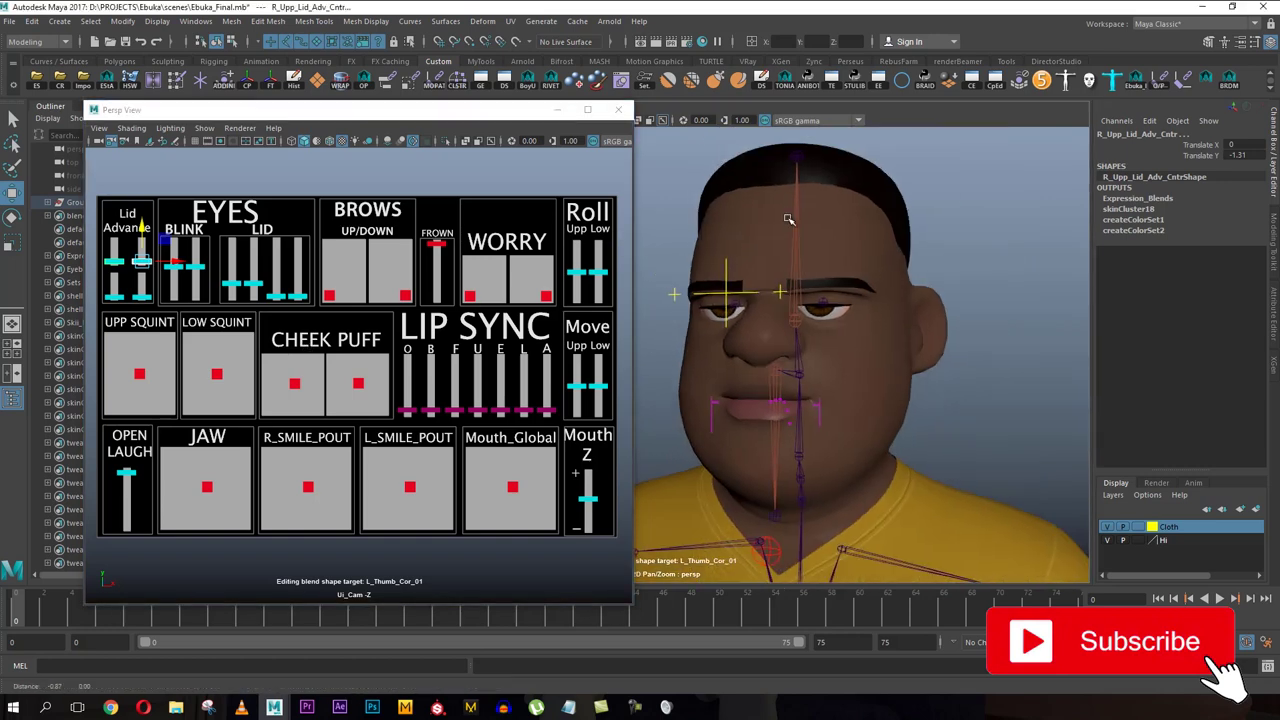
alt+drag(777, 274, 813, 289)
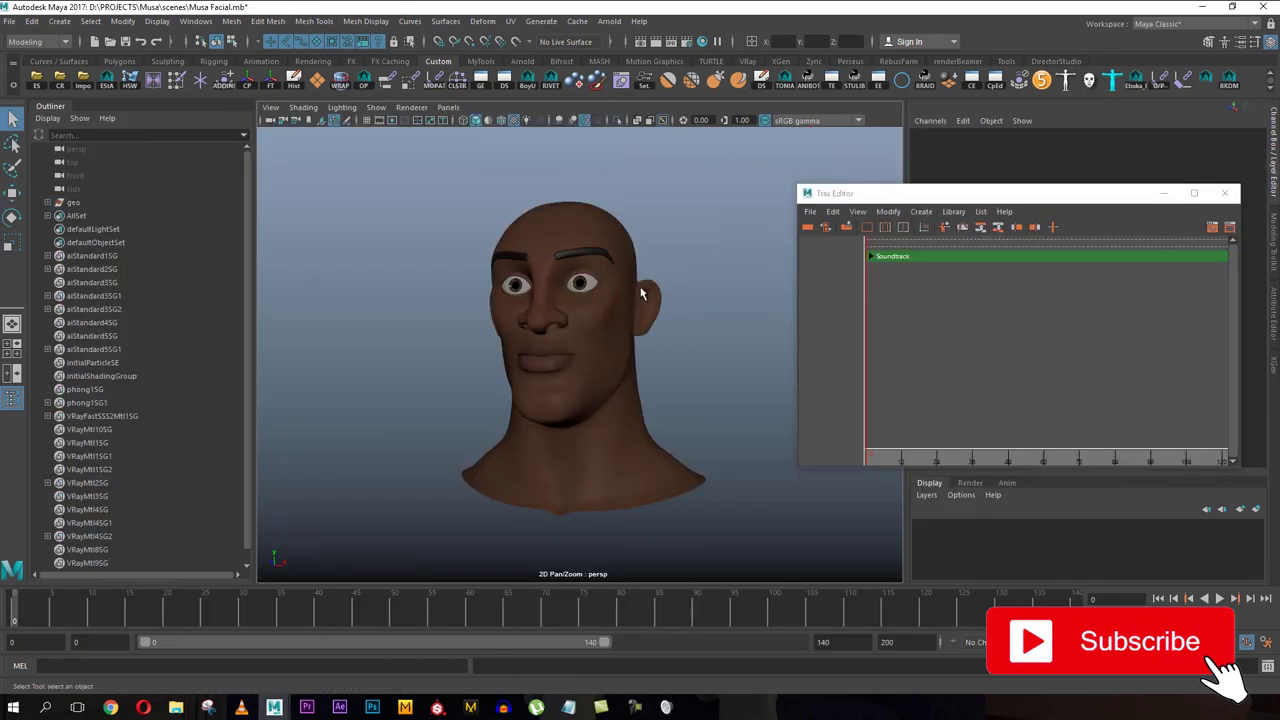
Examine the bald character's face and eyebrows from the front in the Musa Facial scene
mouse_move(645, 295)
alt+mouse_down()
mouse_move(629, 294)
mouse_move(596, 215)
mouse_move(571, 270)
mouse_move(657, 292)
mouse_move(620, 289)
mouse_move(658, 311)
alt+mouse_up()
alt+right_drag(658, 311, 670, 323)
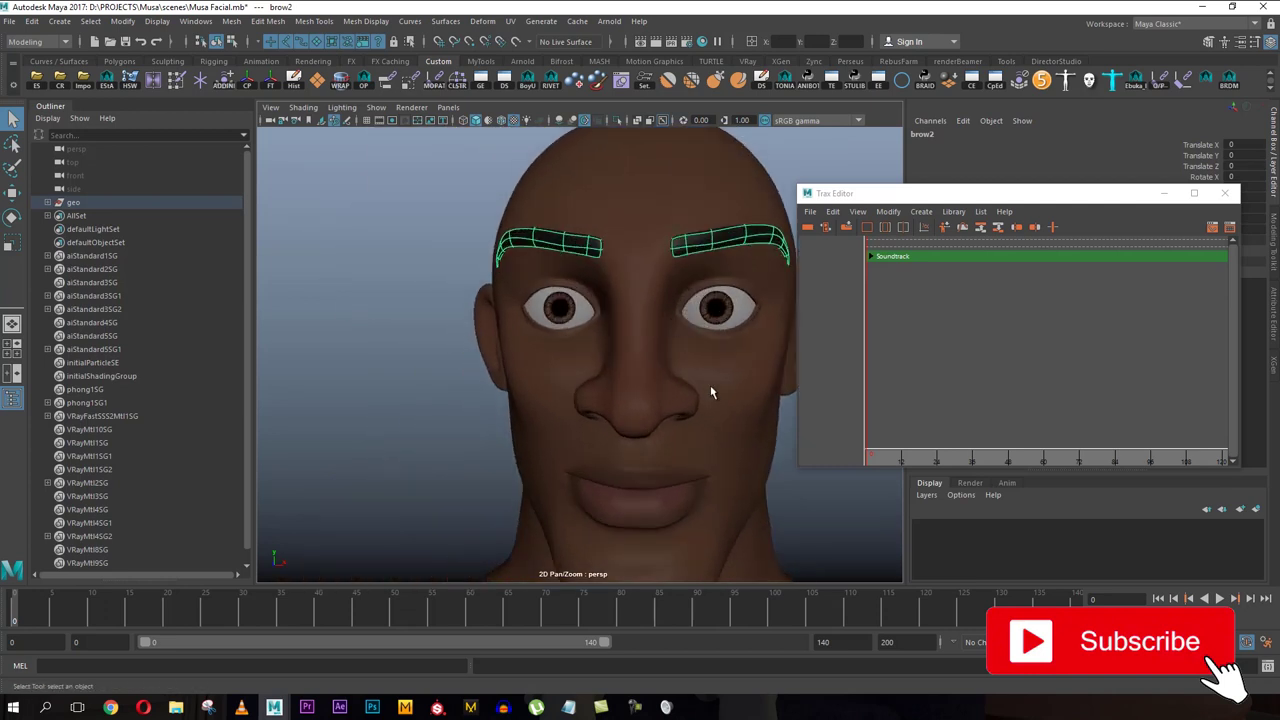
alt+drag(708, 391, 701, 339)
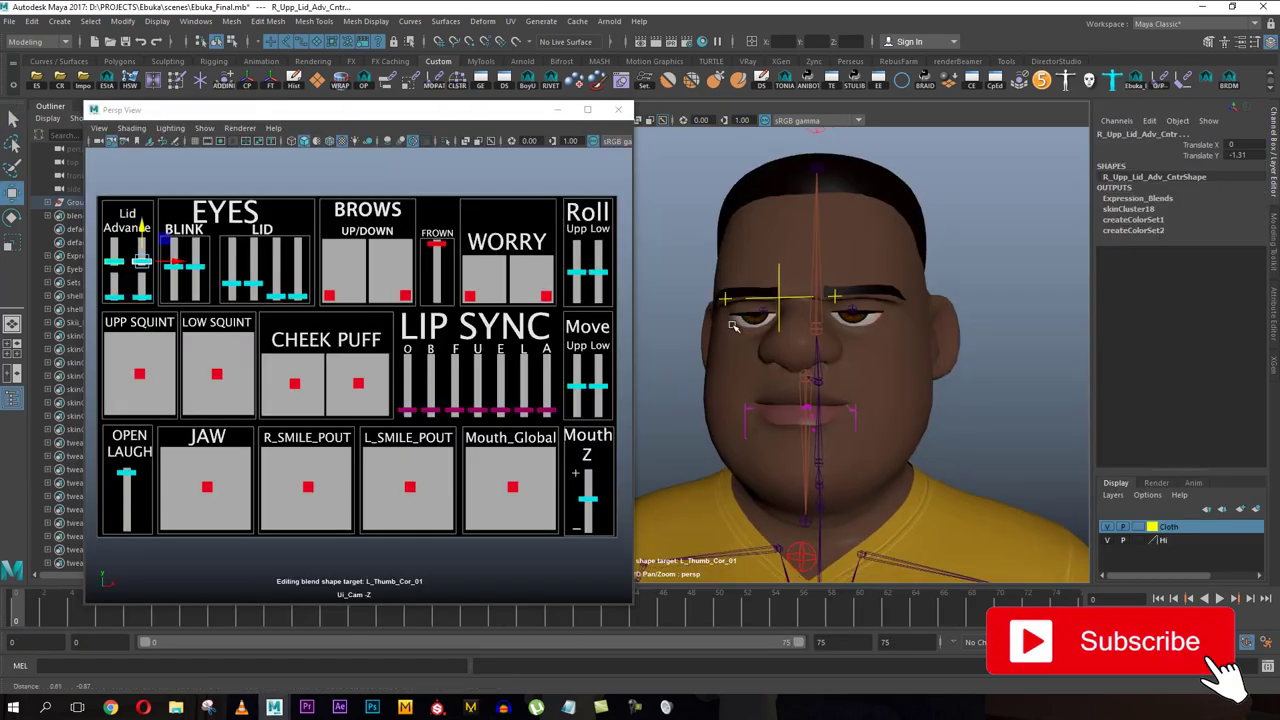
alt+drag(733, 326, 845, 268)
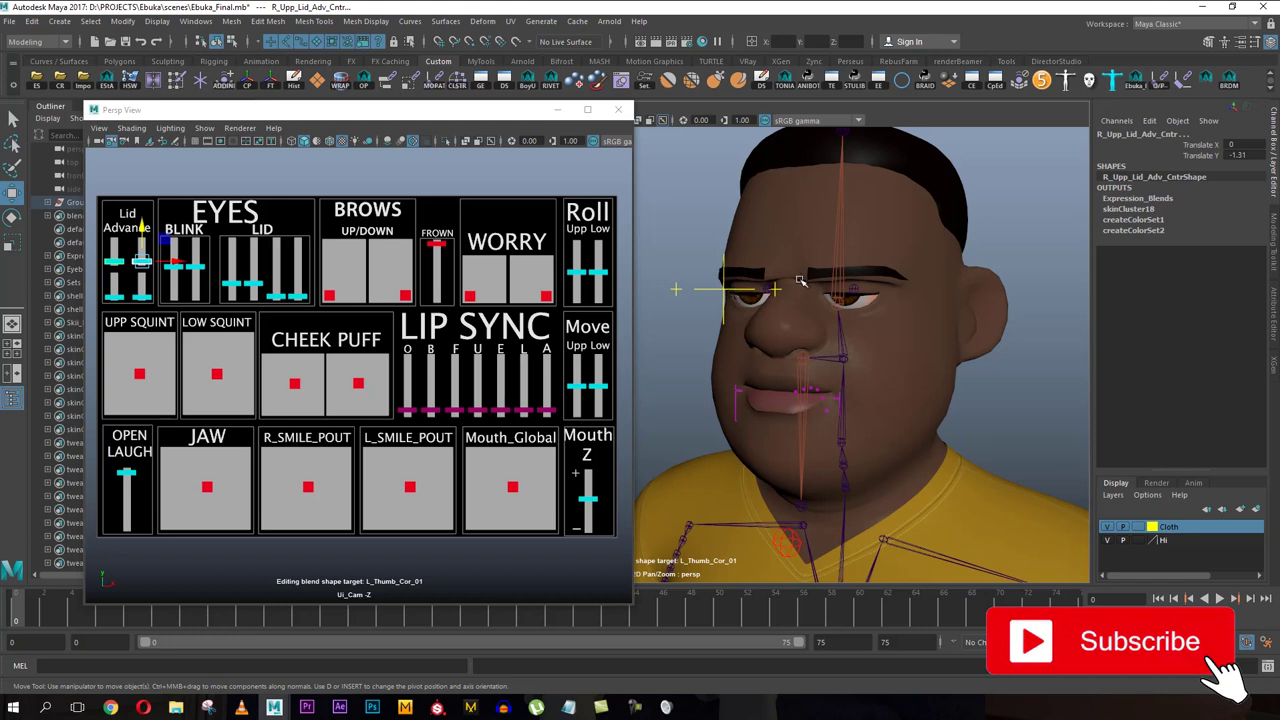
alt+drag(806, 285, 778, 287)
alt+drag(902, 306, 875, 340)
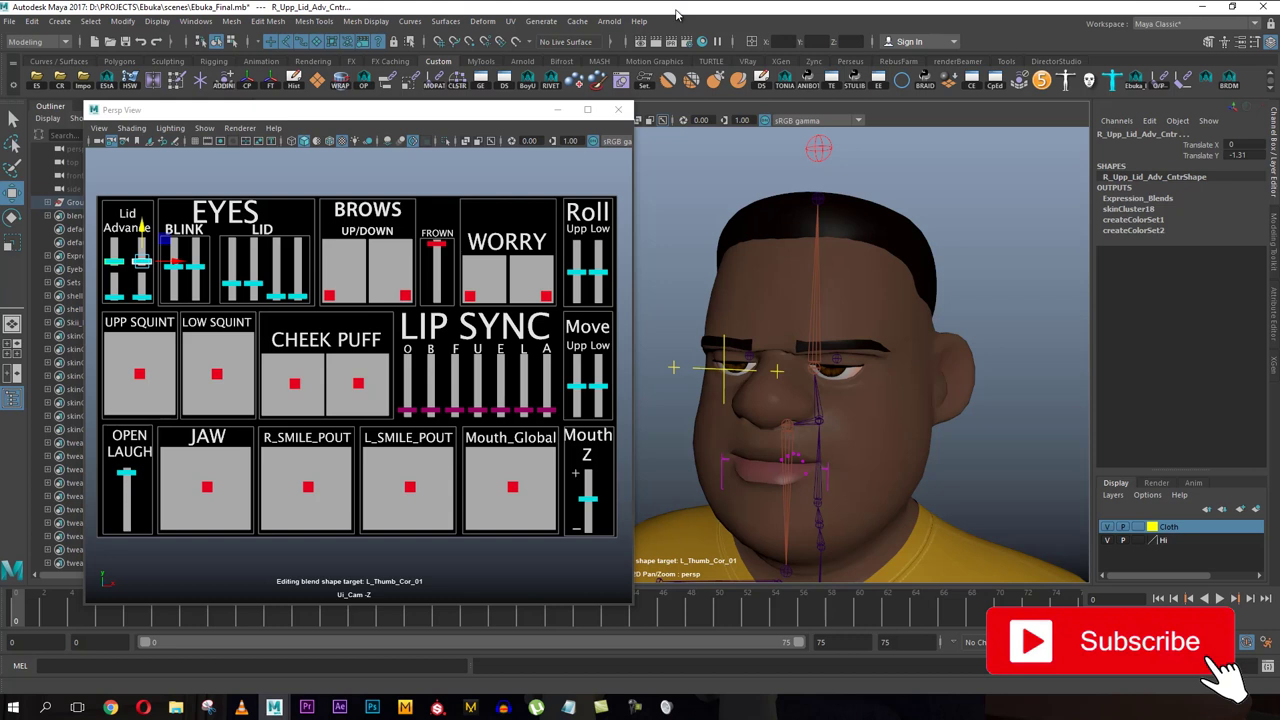
alt+middle_drag(745, 204, 745, 186)
alt+drag(760, 241, 753, 250)
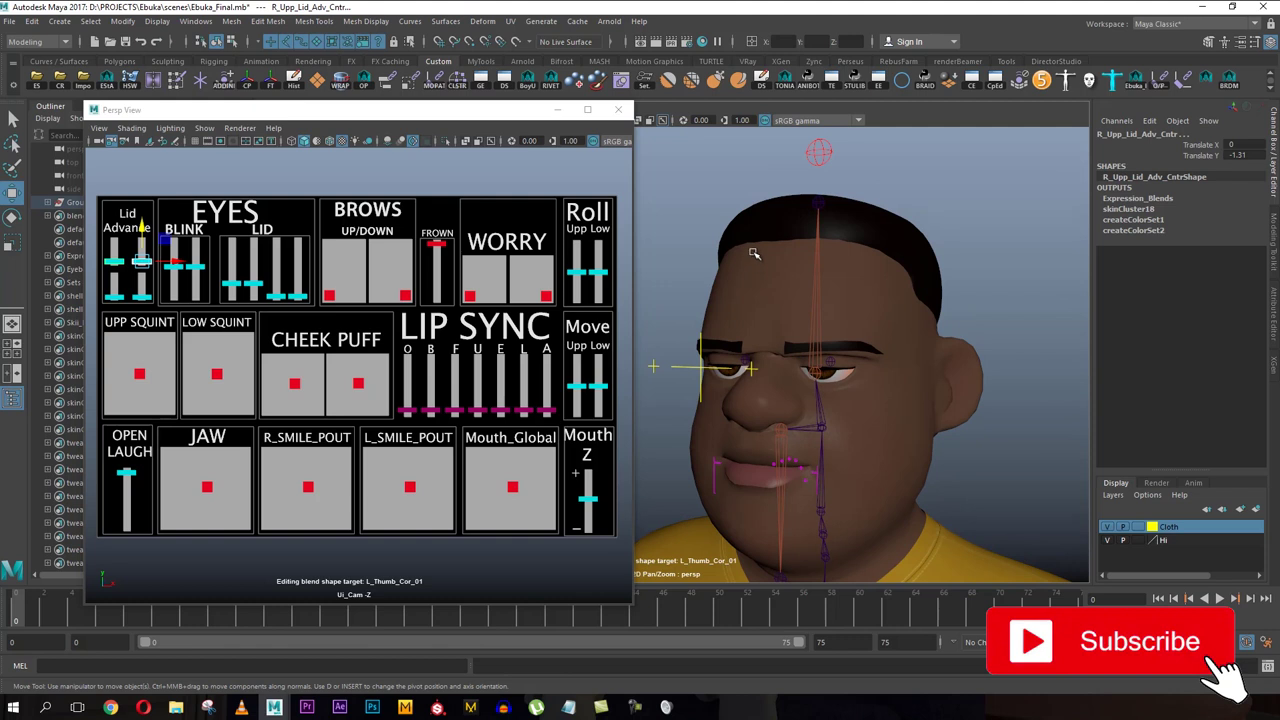
alt+drag(754, 254, 776, 272)
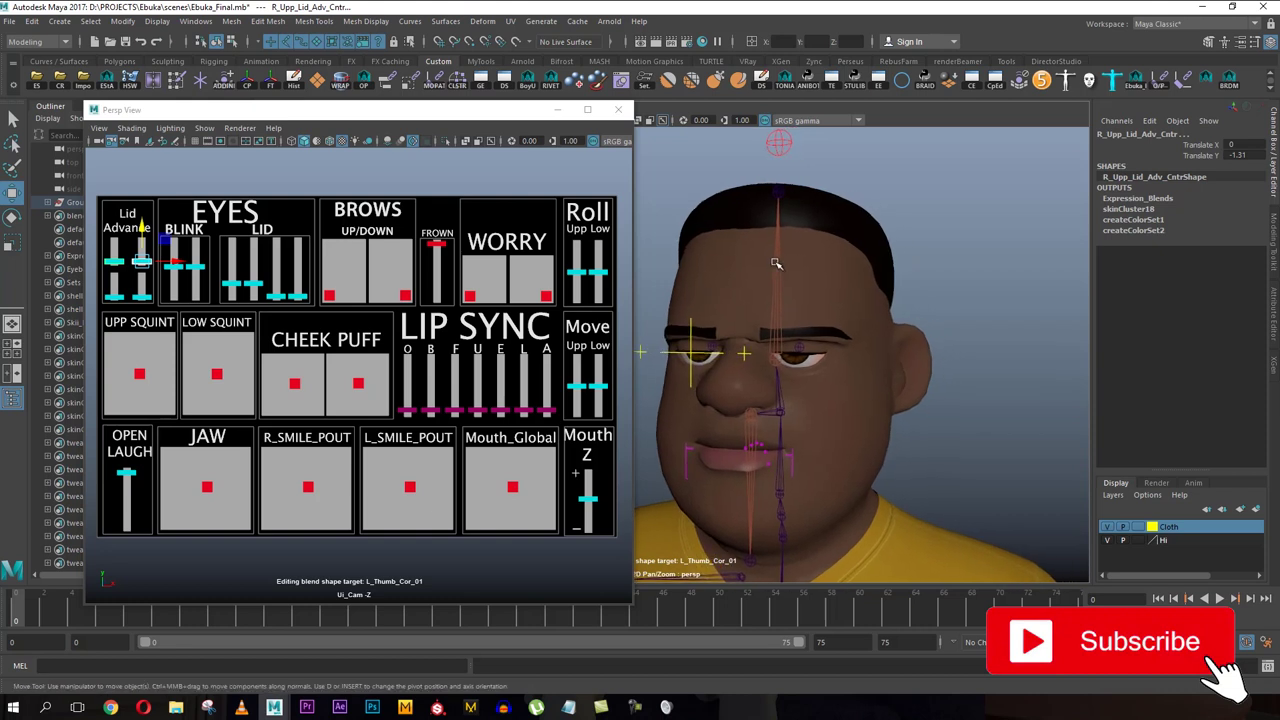